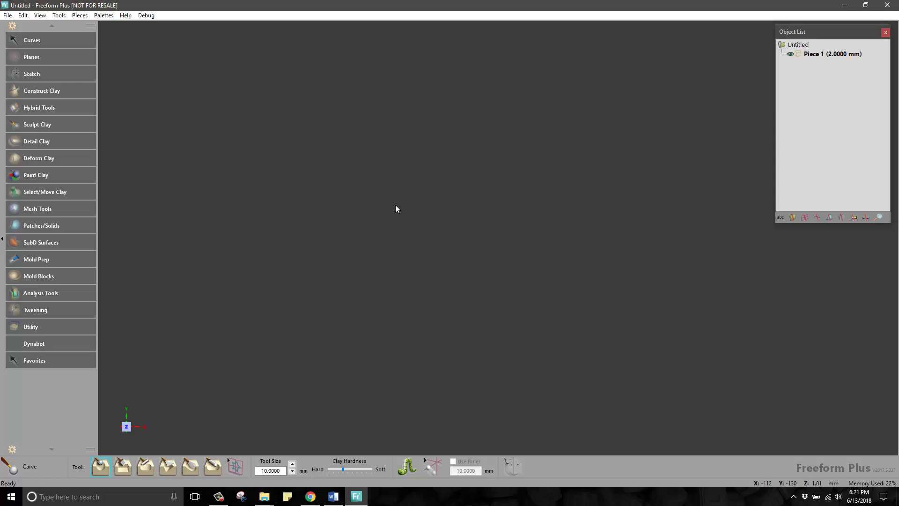
- Create a front plane and sketch a six-point star centred on its origin, about 82 mm outer and 36 mm inner diameter
click(66, 108)
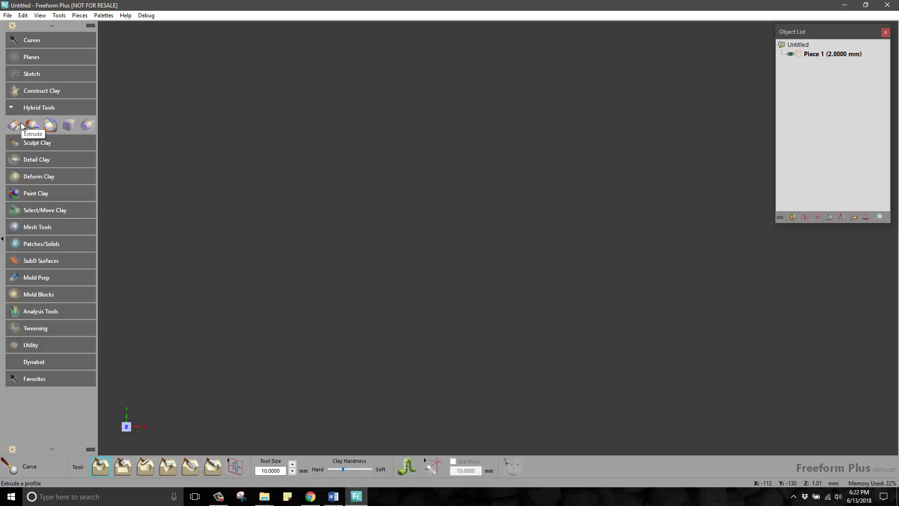
click(39, 57)
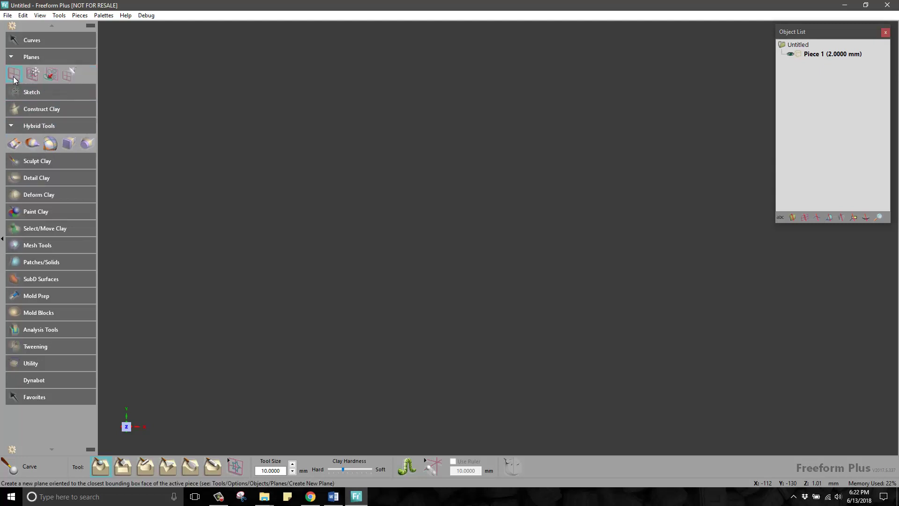
click(32, 74)
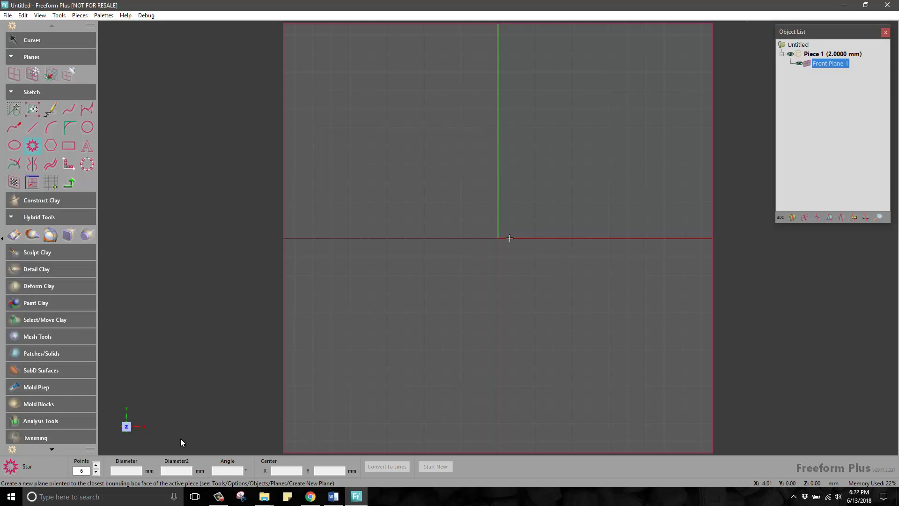
drag(498, 238, 592, 183)
click(556, 204)
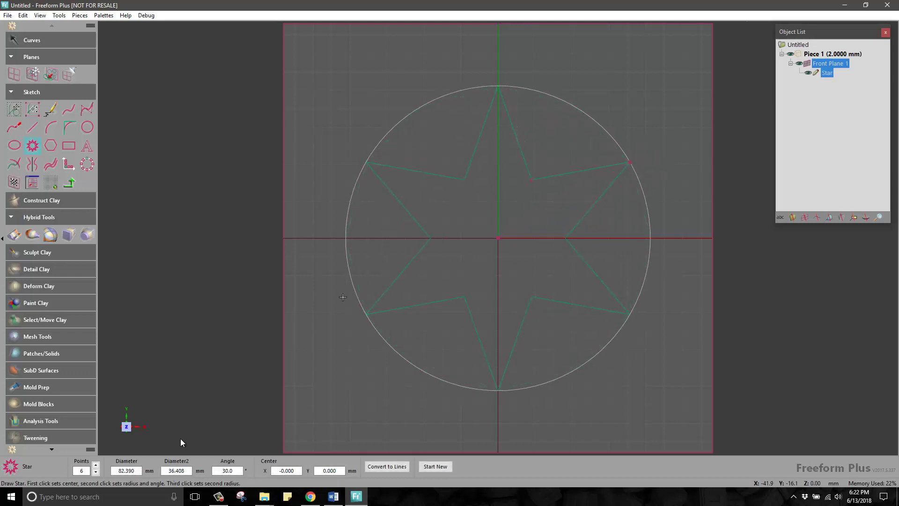
click(77, 181)
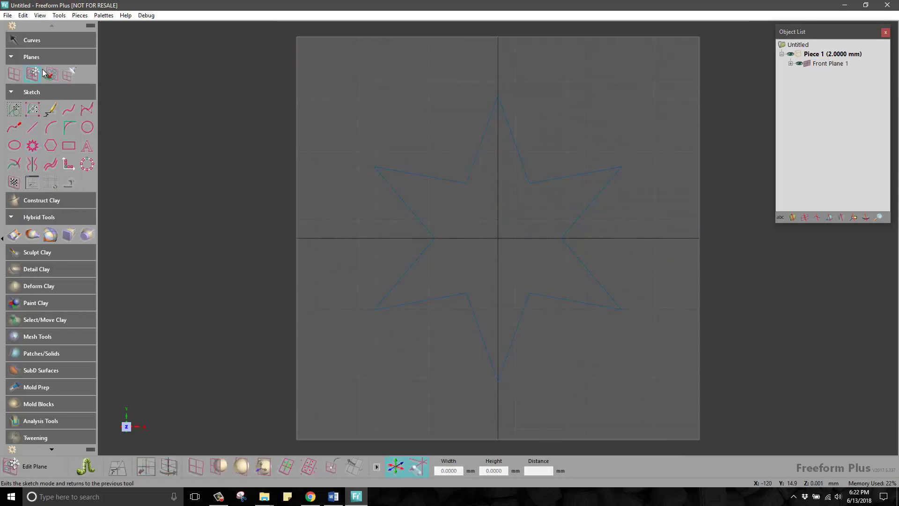
click(38, 91)
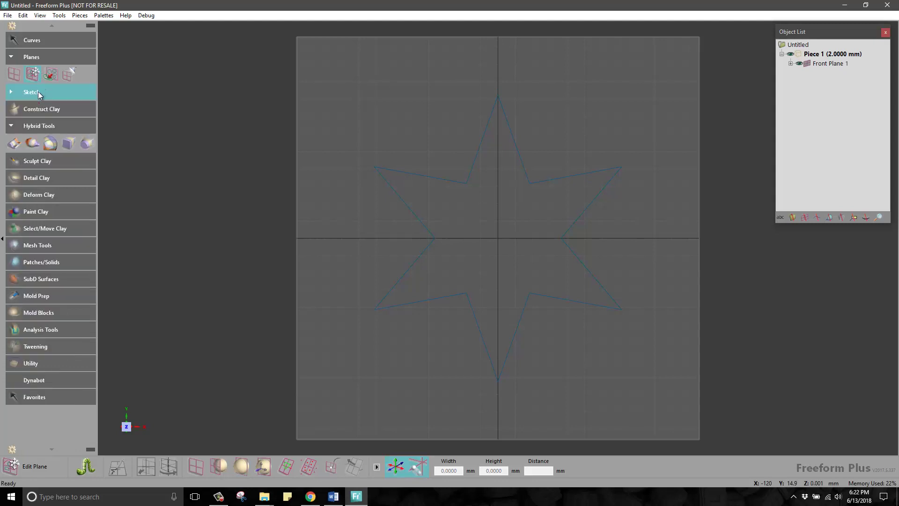
- Start an extrusion with the Clay piece type and accept the star sketch as its profile
click(14, 144)
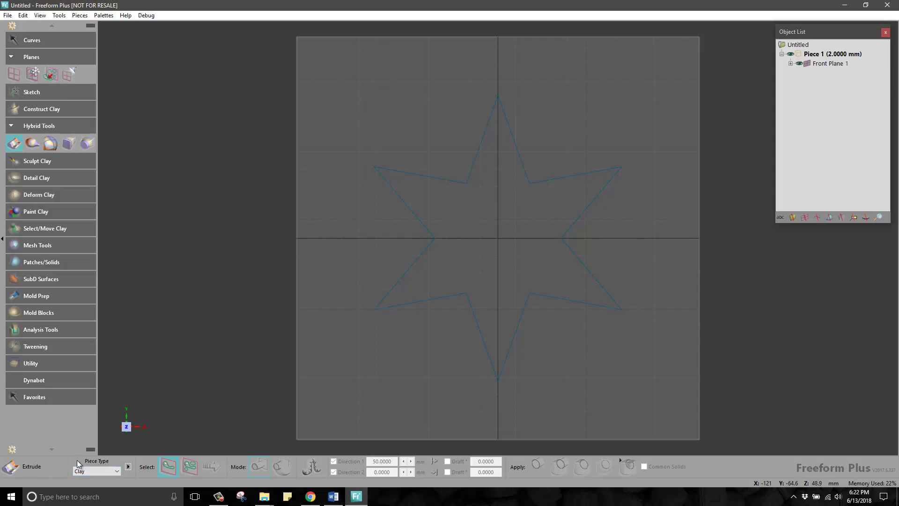
click(94, 470)
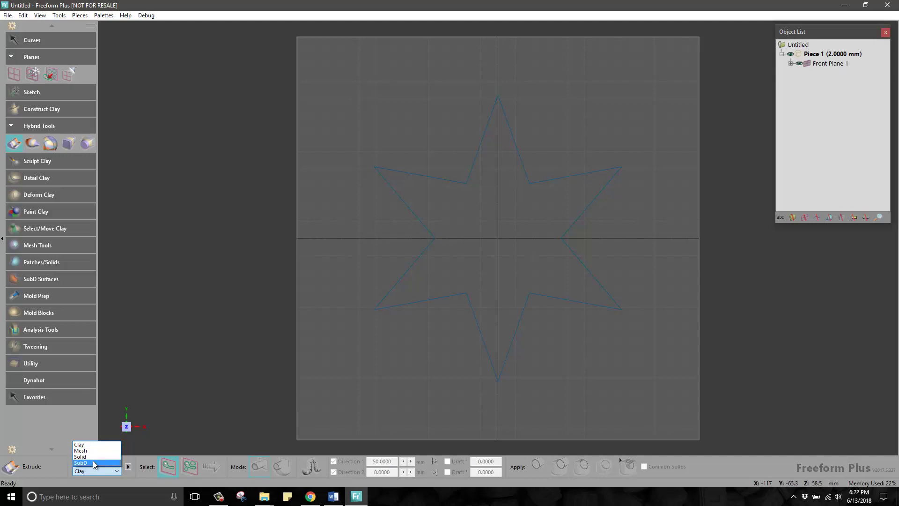
click(94, 445)
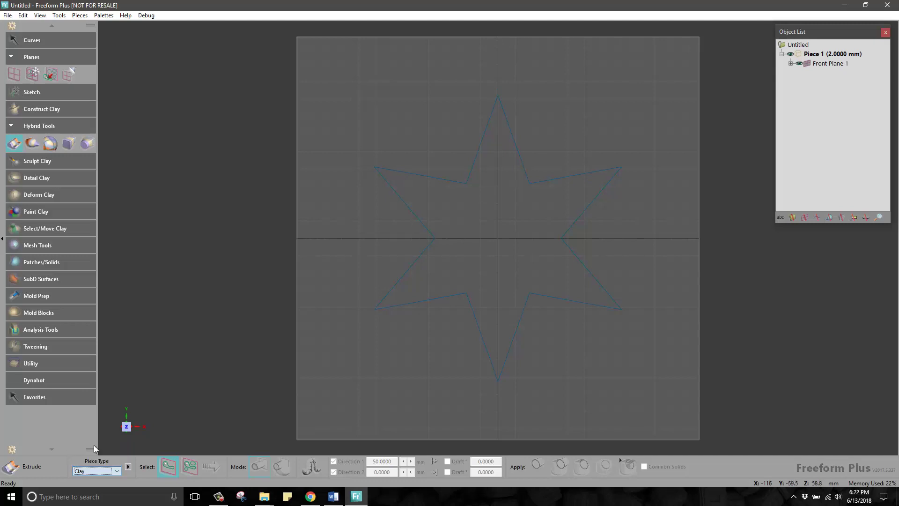
click(128, 467)
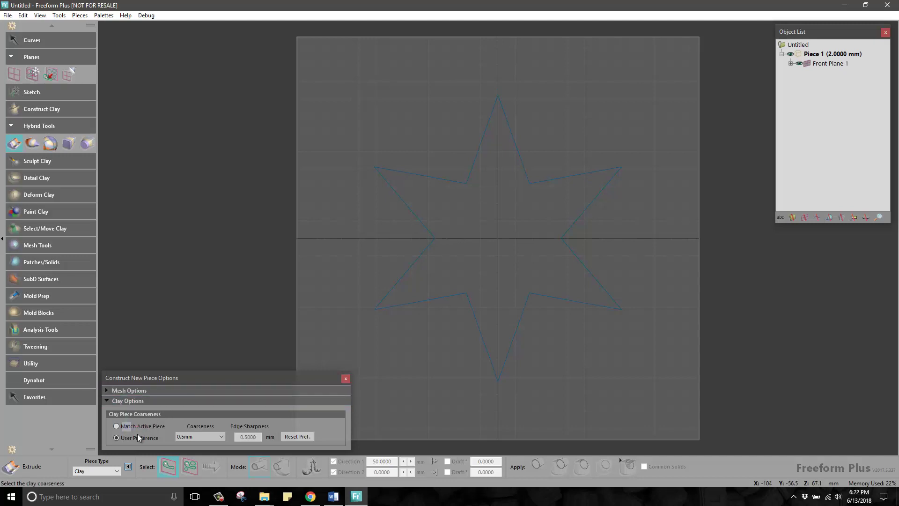
click(345, 378)
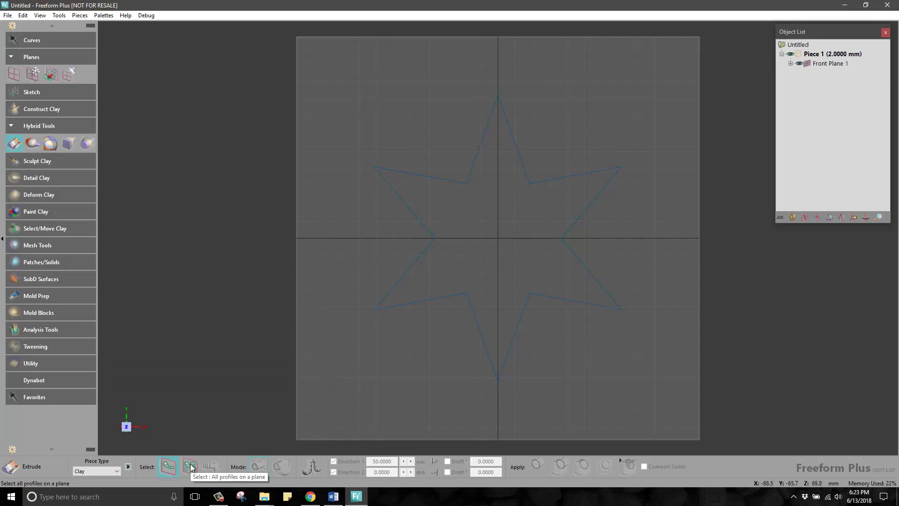
click(394, 170)
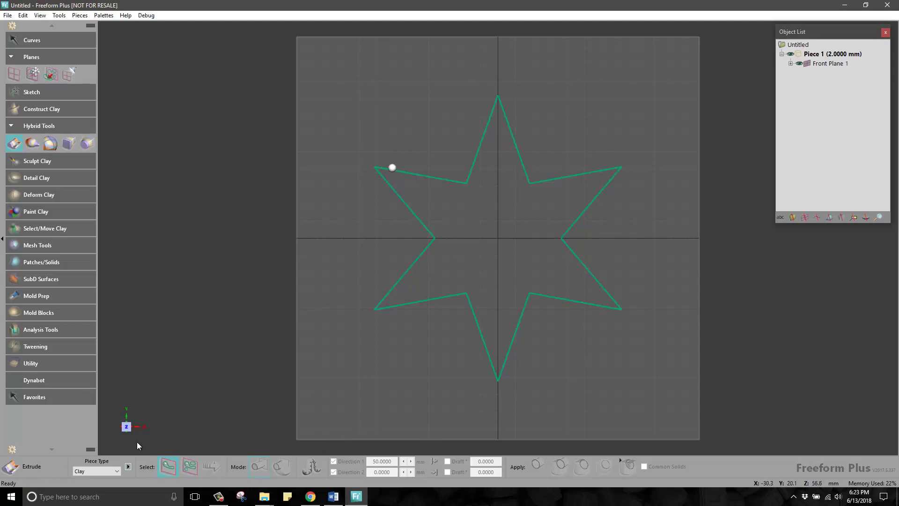
click(211, 470)
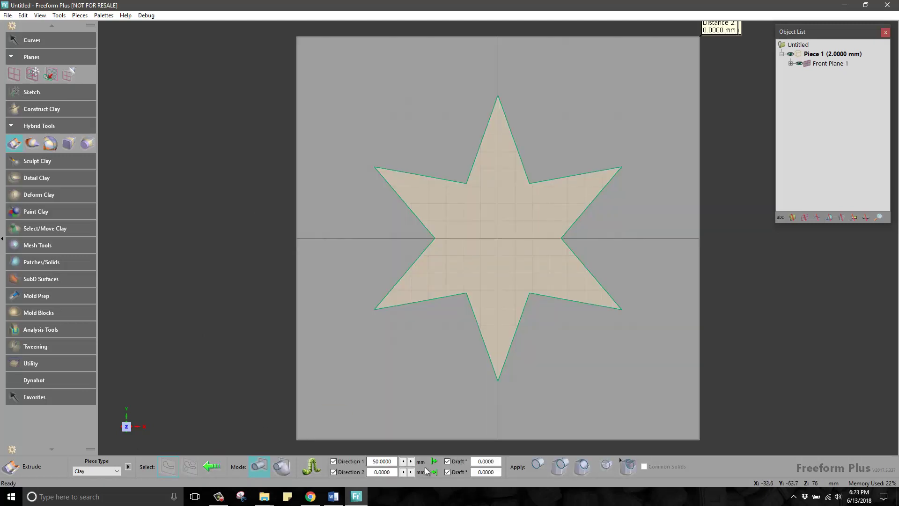
- Turn off the draft for direction 2 and extend the star extrusion 25 mm in that direction
click(448, 471)
click(332, 471)
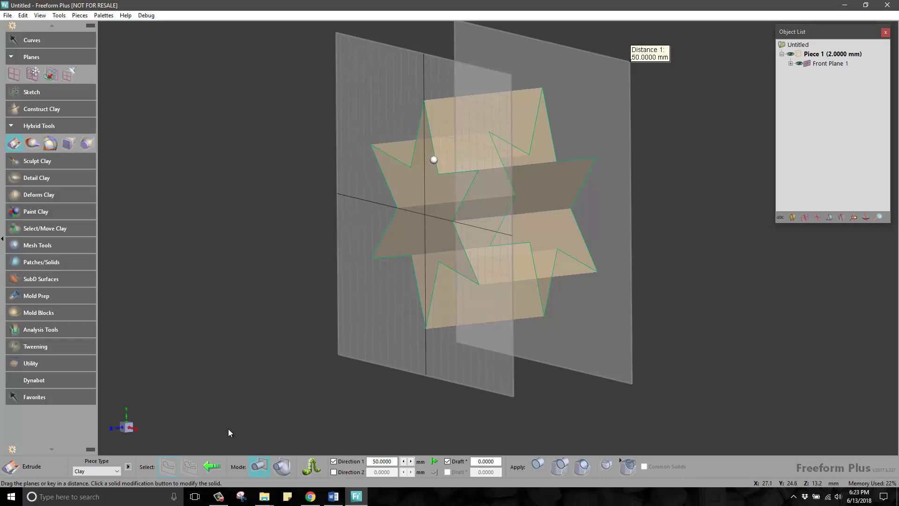
click(333, 472)
double_click(387, 472)
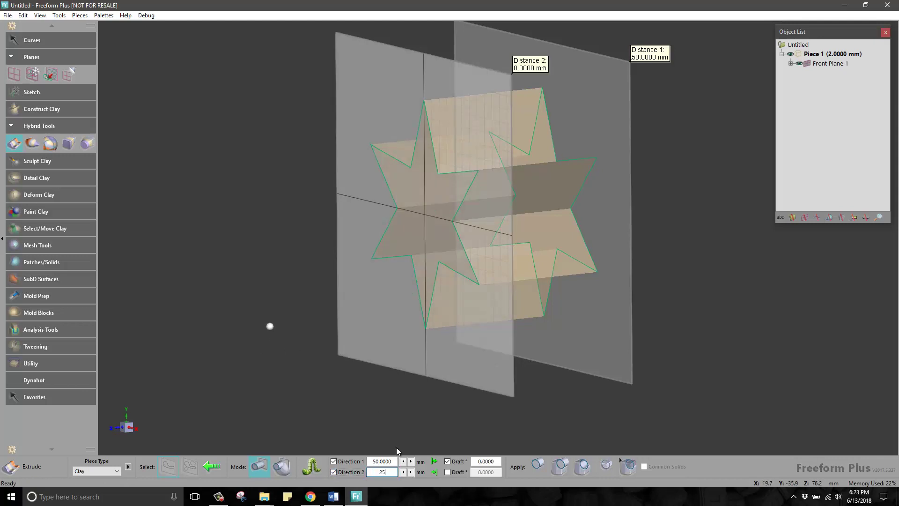
text(25)
key(Return)
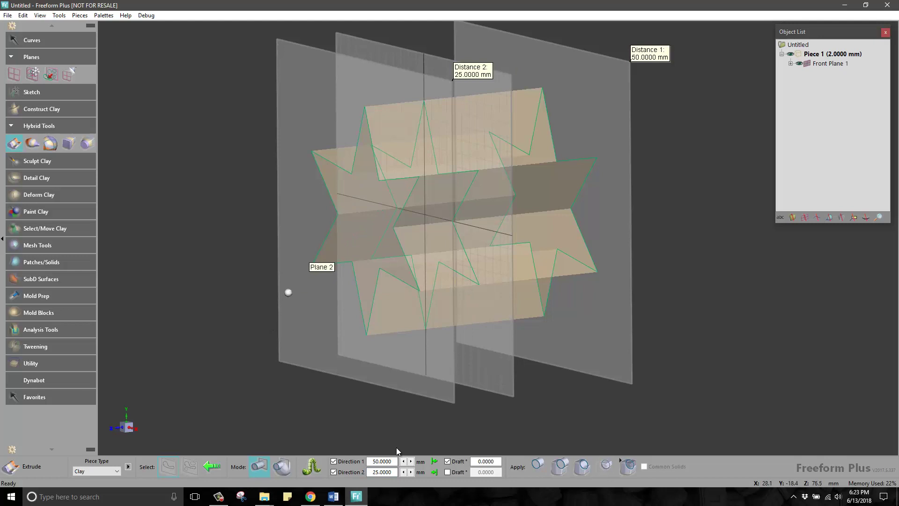
- Set the draft angle of the star extrusion's direction 1 to 5°
middle_drag(287, 291, 288, 266)
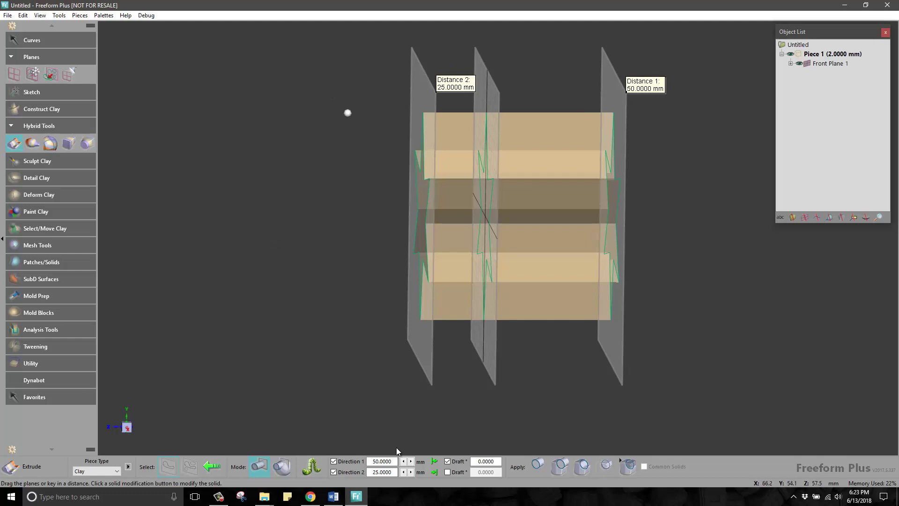
middle_drag(356, 114, 338, 132)
click(473, 462)
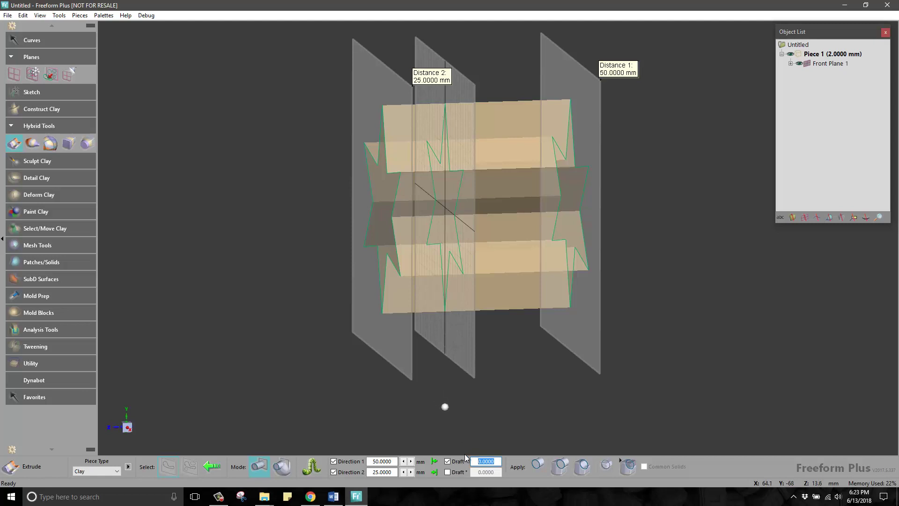
text(5)
key(Return)
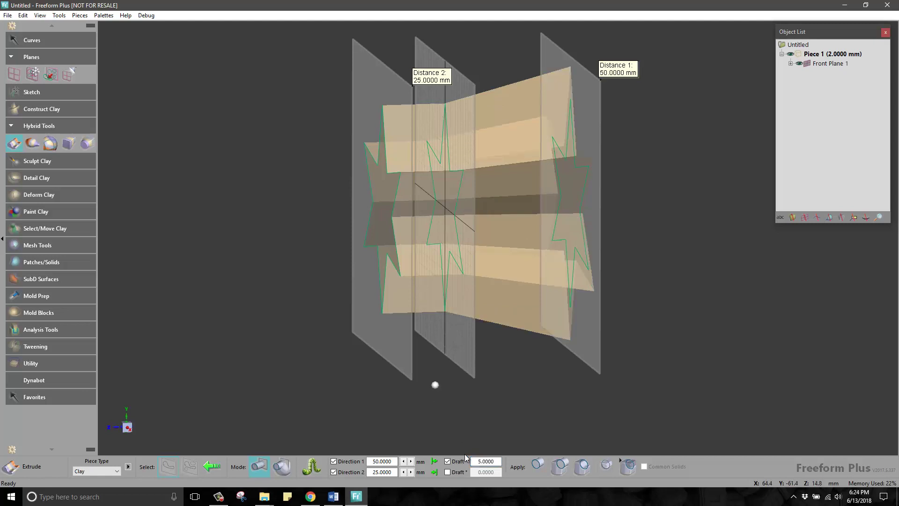
- Enable the draft for direction 2, try an angle of 5° and change it to -5°
click(448, 472)
text(5)
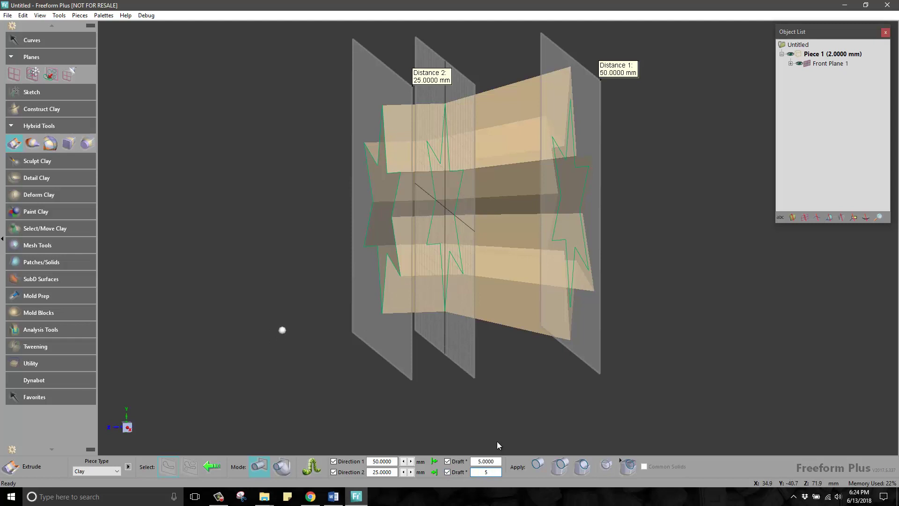
key(Return)
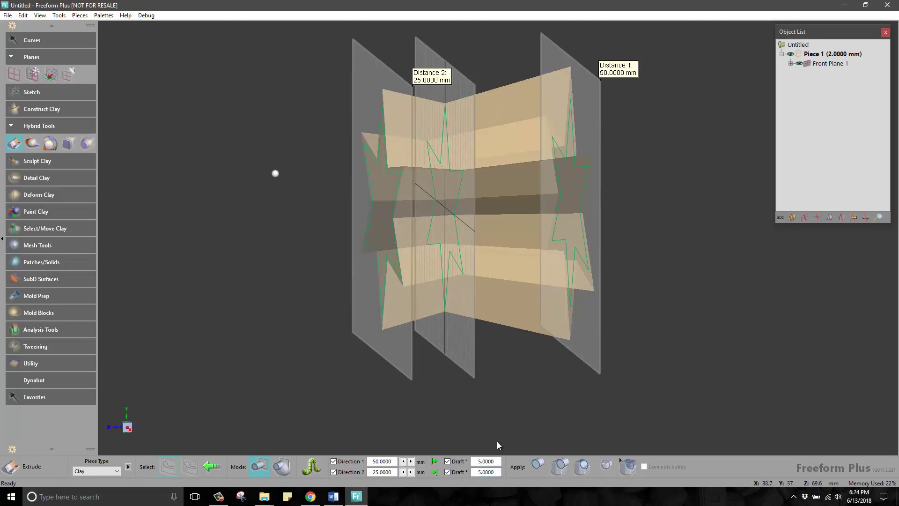
click(479, 471)
text(-)
key(Return)
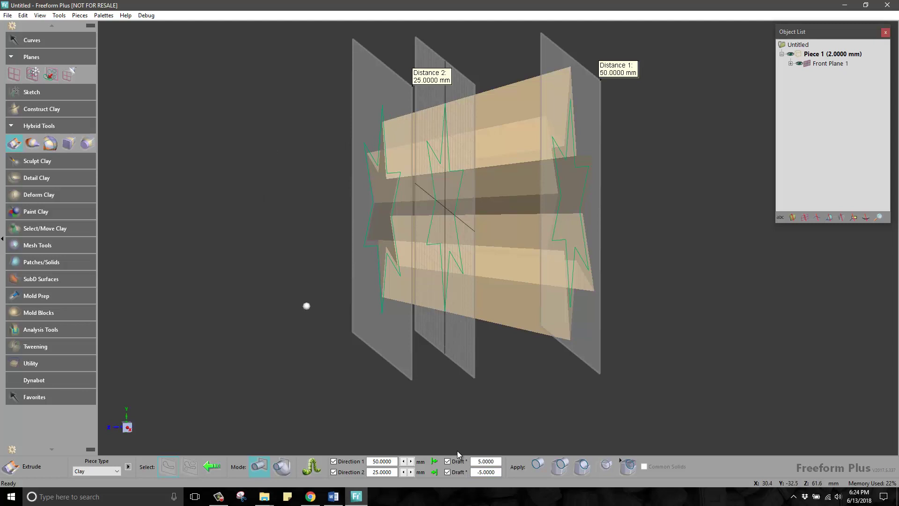
- Apply the drafted star extrusion as a new piece, and undo it together with the star sketch and its plane
key(space)
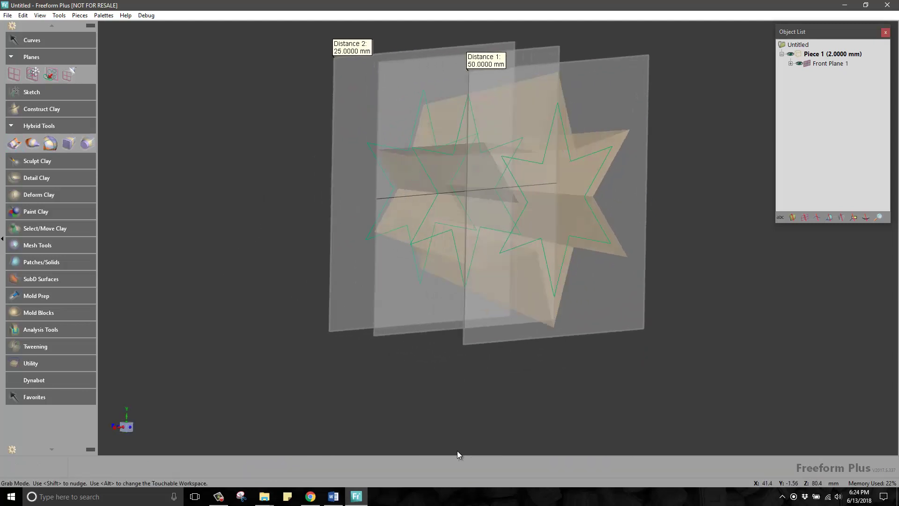
key(space)
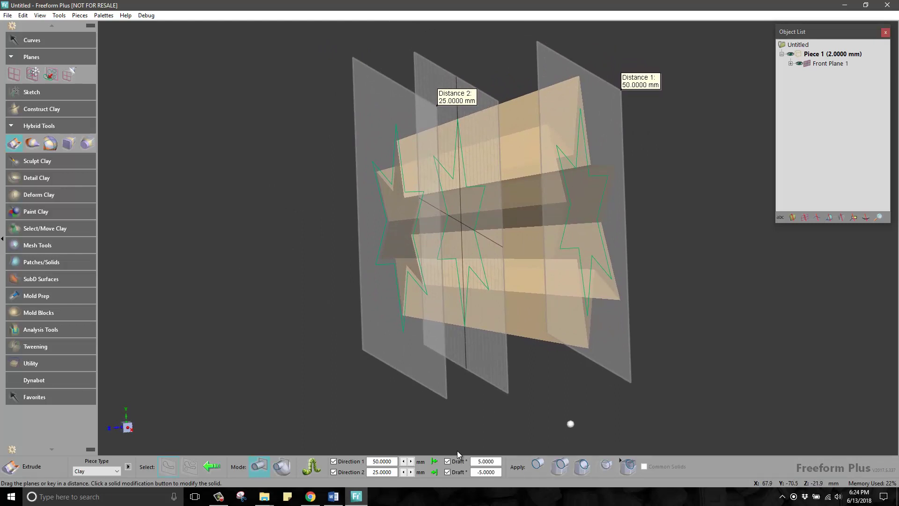
click(537, 464)
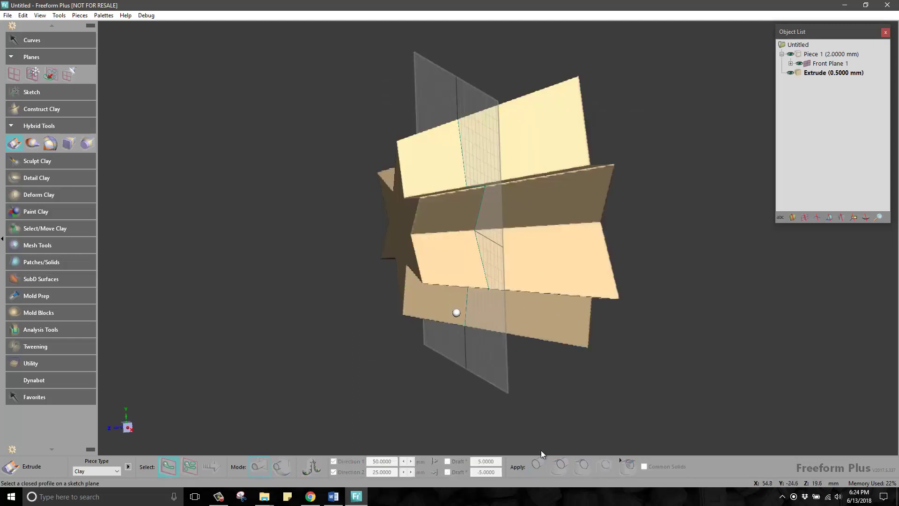
key(ctrl+z)
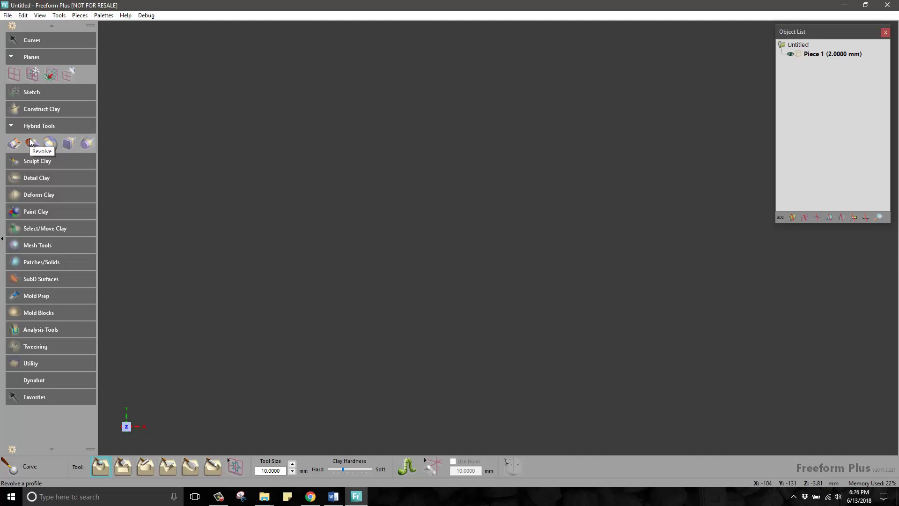
- Create a front plane and sketch a six-sided polygon about 40 mm in diameter, centred on the X axis about 32 mm from the origin
click(15, 76)
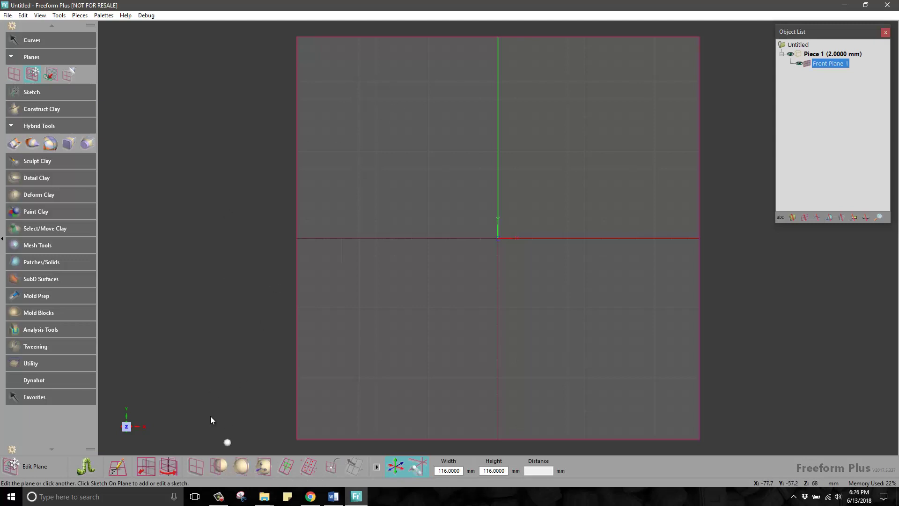
key(s)
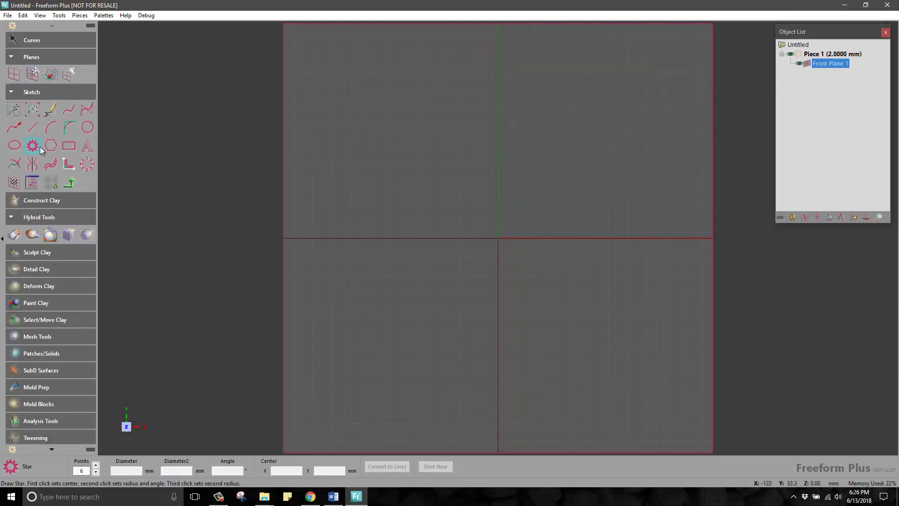
click(51, 146)
click(617, 238)
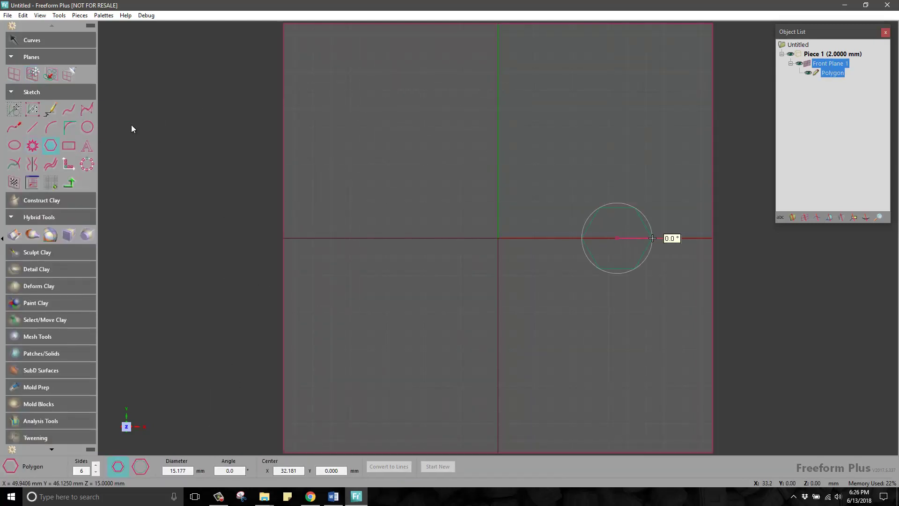
click(690, 237)
- Sketch a vertical line about 69 mm long on the plane's Y axis, passing through the origin
click(29, 124)
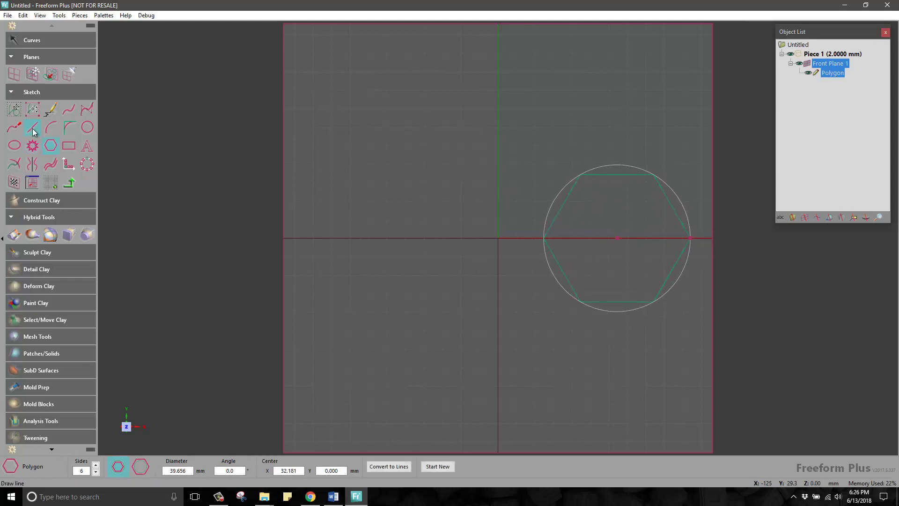
click(497, 104)
click(498, 361)
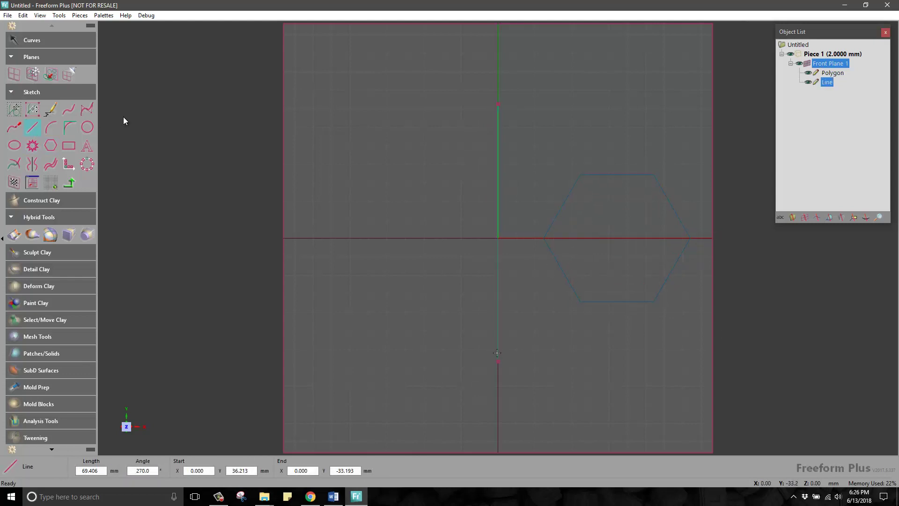
- Revolve the hexagon sketch as a mesh piece, using the vertical line as the axis
middle_drag(349, 190, 303, 214)
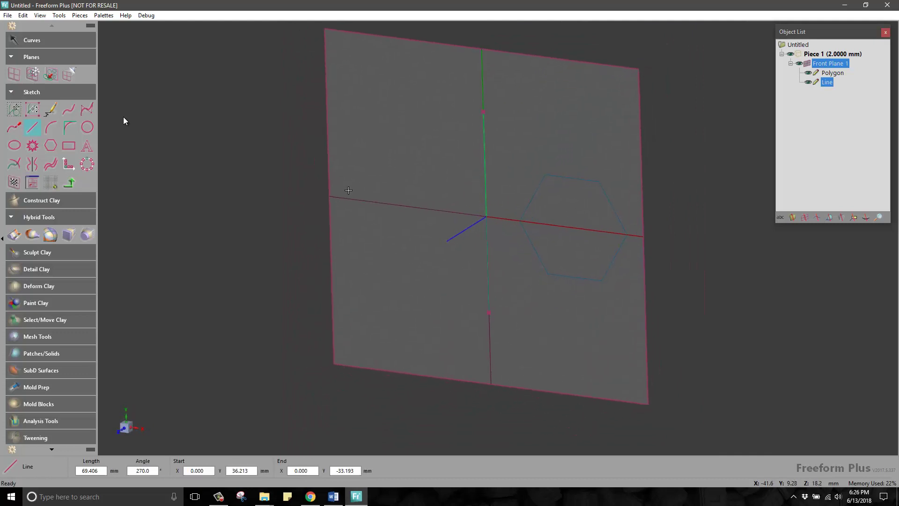
click(32, 234)
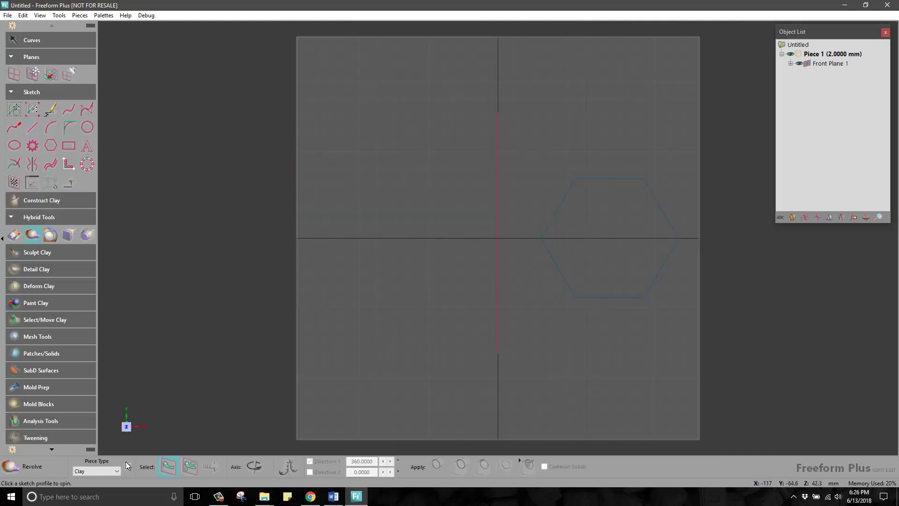
click(93, 471)
click(94, 451)
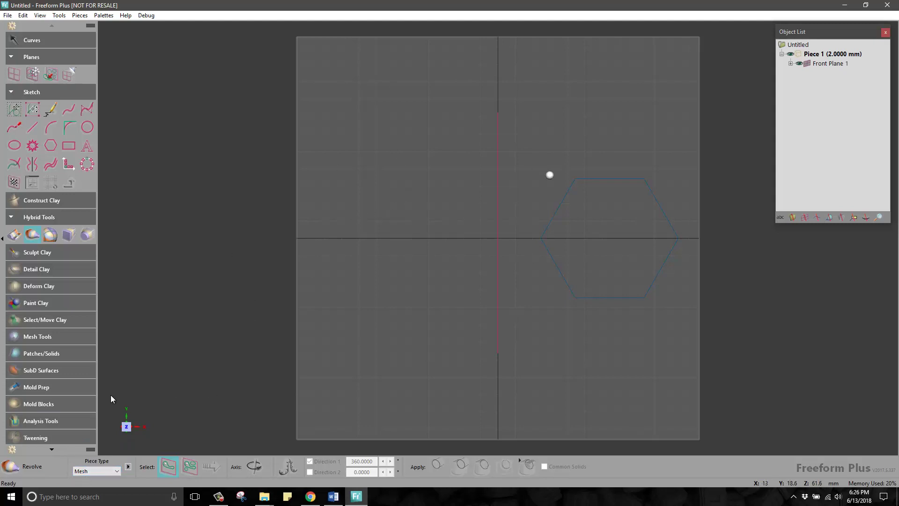
click(572, 180)
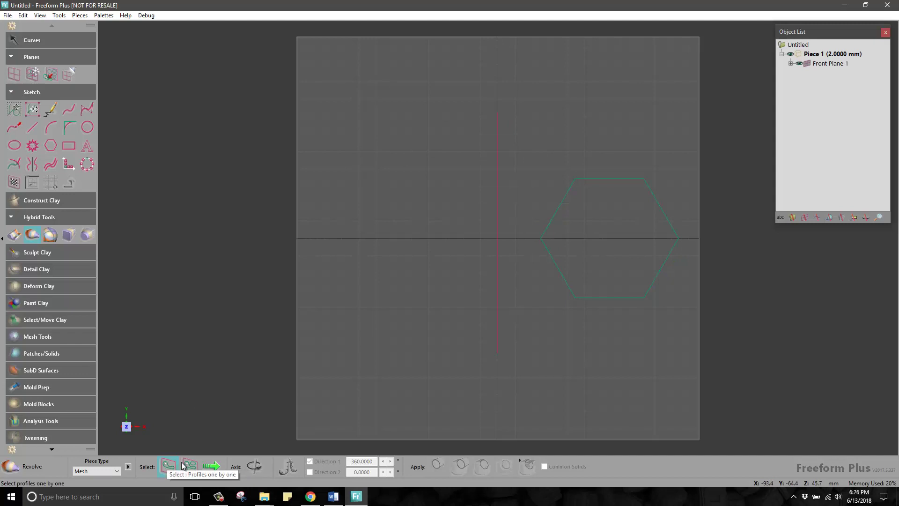
click(210, 466)
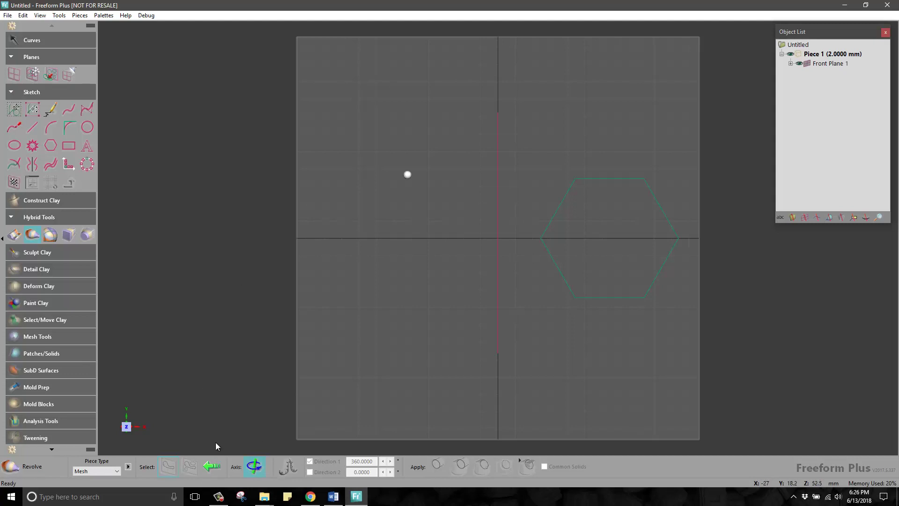
click(497, 189)
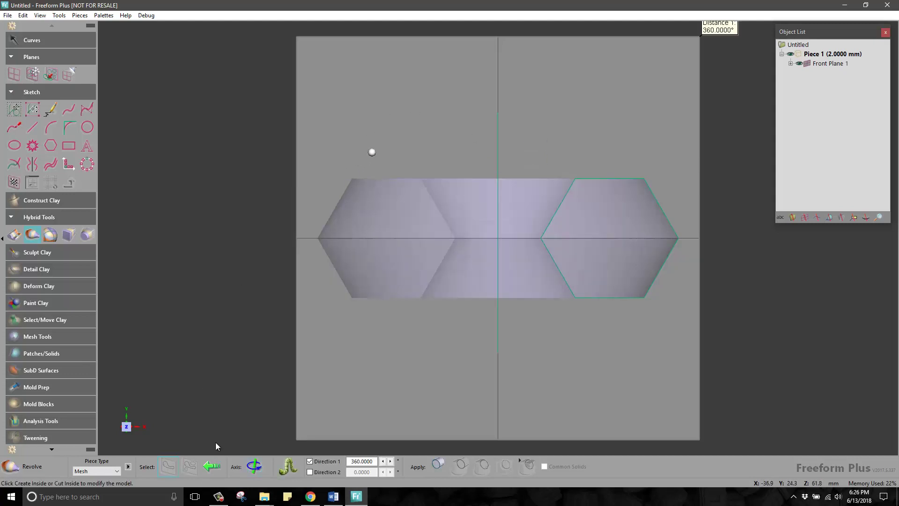
- Set the revolve's direction 1 angle to 180° and enable direction 2 at 90°
middle_drag(371, 152, 263, 125)
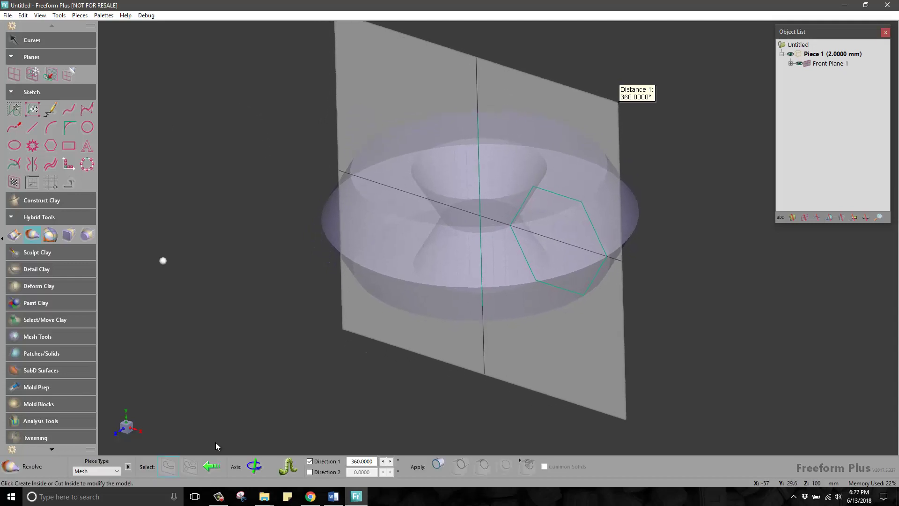
double_click(352, 461)
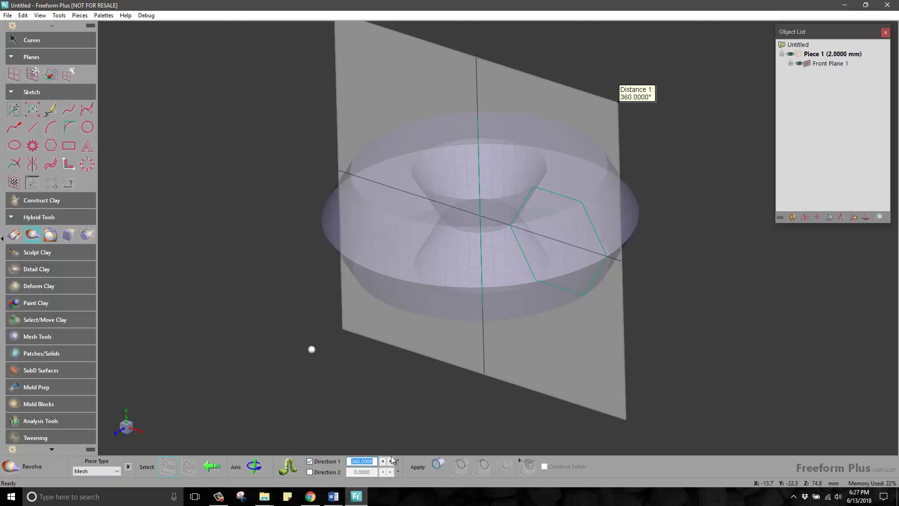
text(180)
key(Return)
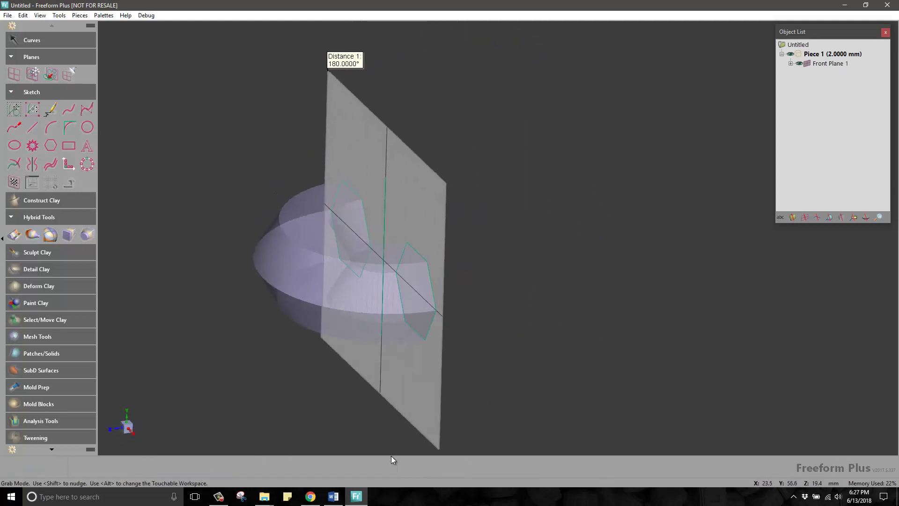
click(309, 471)
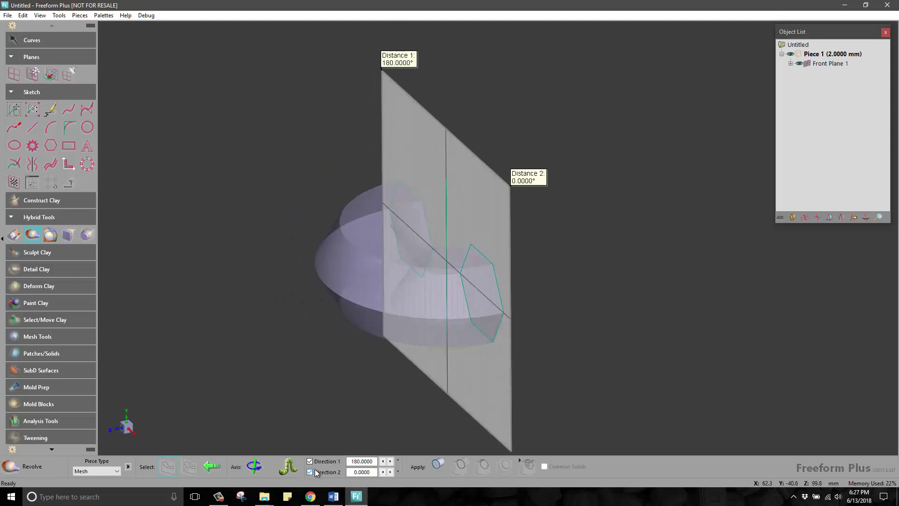
click(350, 473)
text(9)
key(Return)
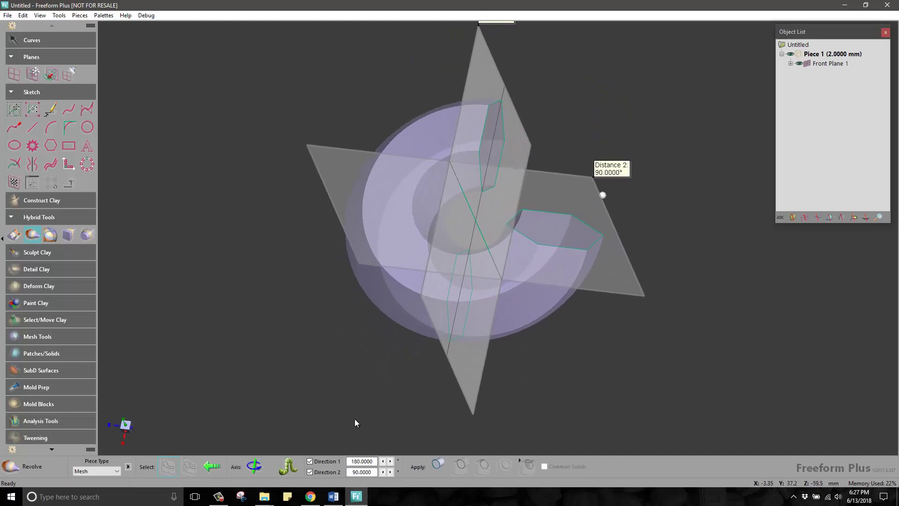
- Adjust the revolve's end planes freehand to about 153° in direction 1 and about 102° in direction 2
drag(592, 178, 547, 255)
drag(487, 136, 420, 200)
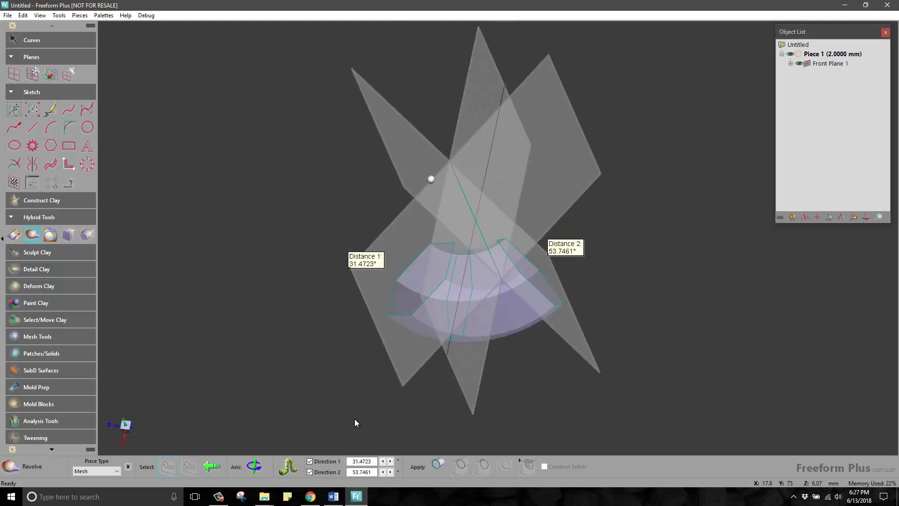
drag(346, 264, 411, 31)
drag(516, 228, 518, 152)
middle_drag(517, 153, 453, 156)
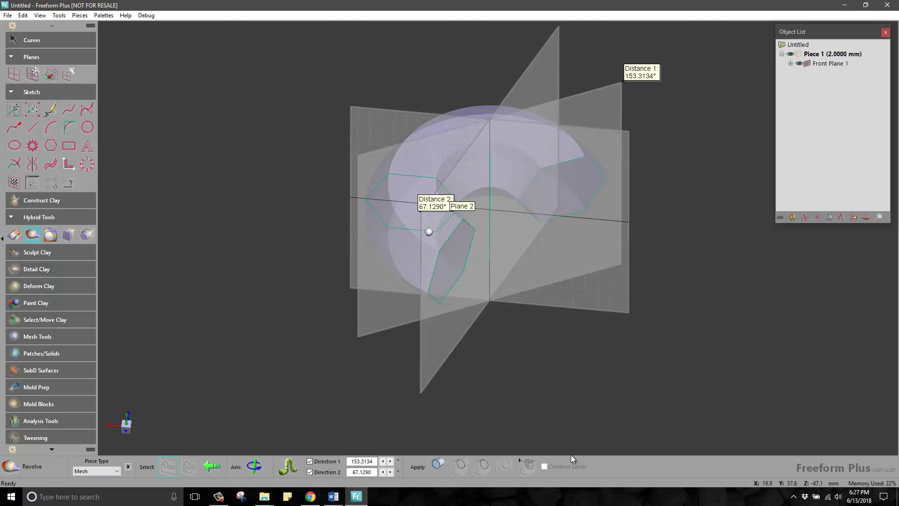
drag(428, 232, 501, 256)
middle_drag(543, 185, 562, 124)
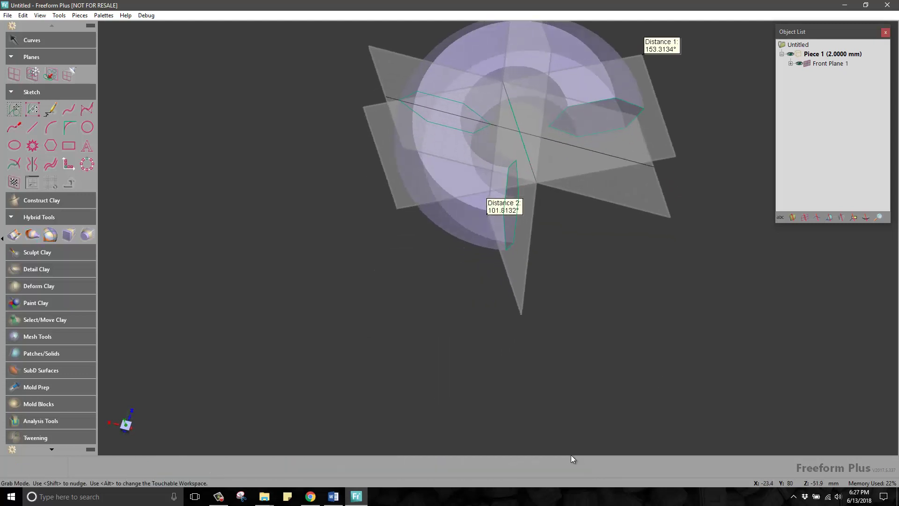
middle_drag(501, 186, 479, 260)
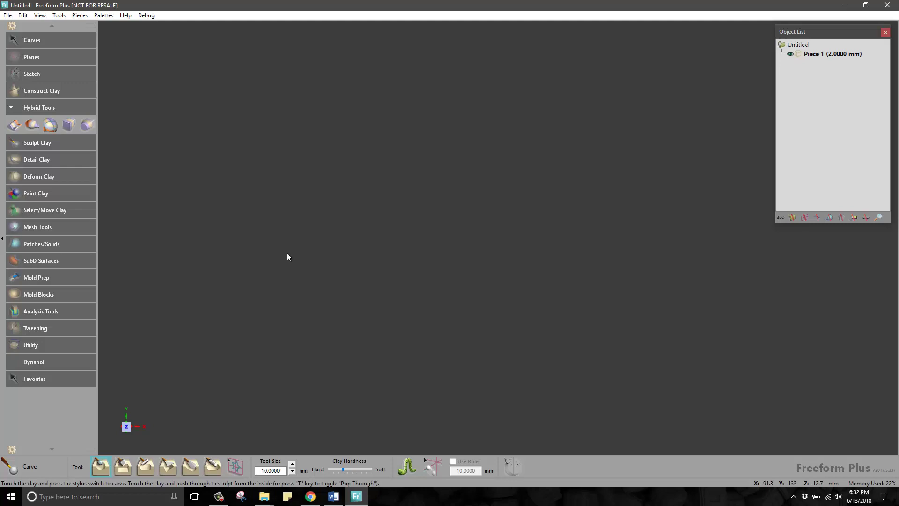
- Open the recent file VampireBoy_Cage.cly and look at the head from the side
click(8, 15)
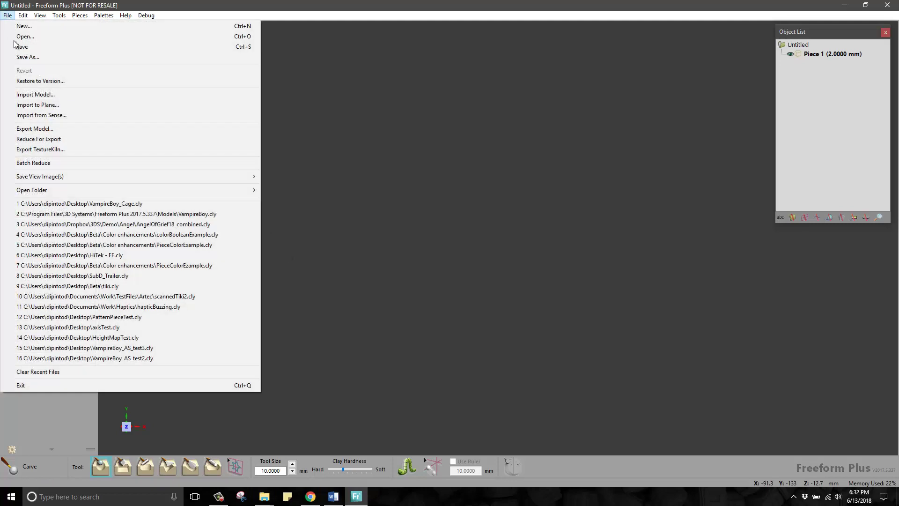
click(45, 205)
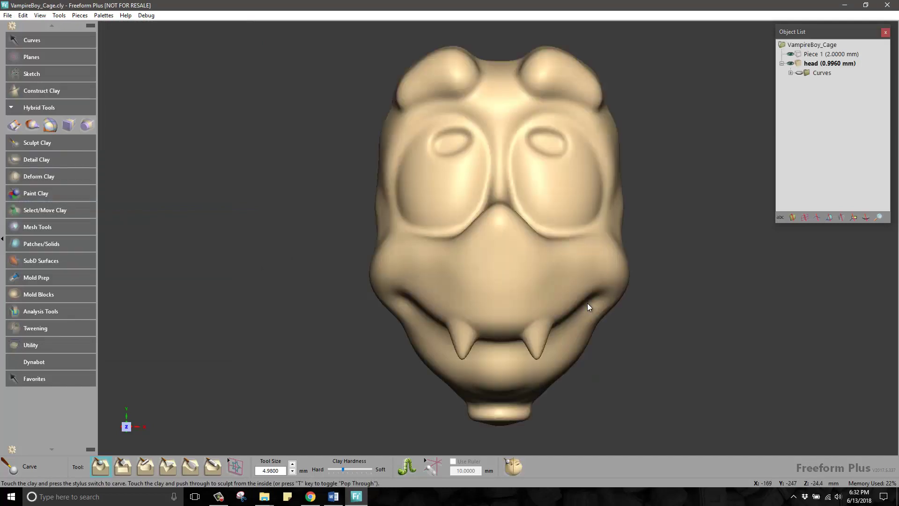
scroll(532, 220, down, 2)
middle_drag(598, 210, 453, 224)
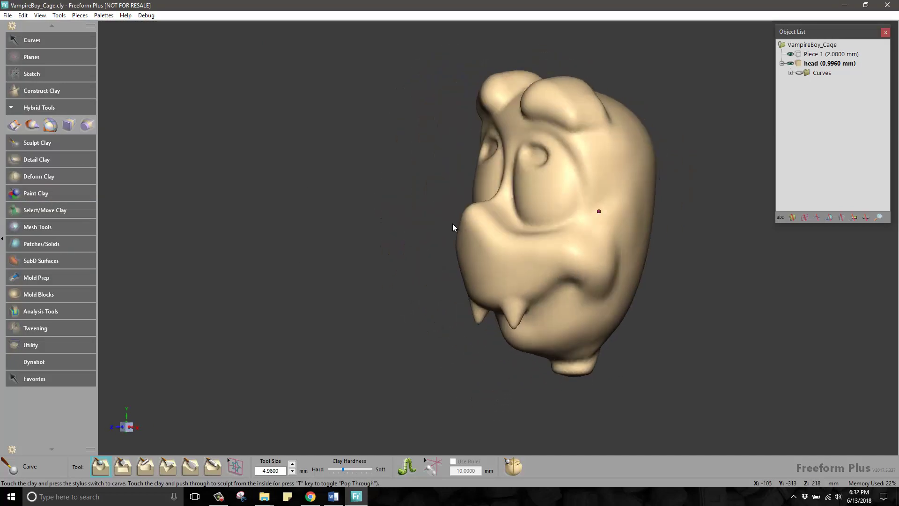
- Show the head's curves and examine the curve network around the face and side
click(798, 73)
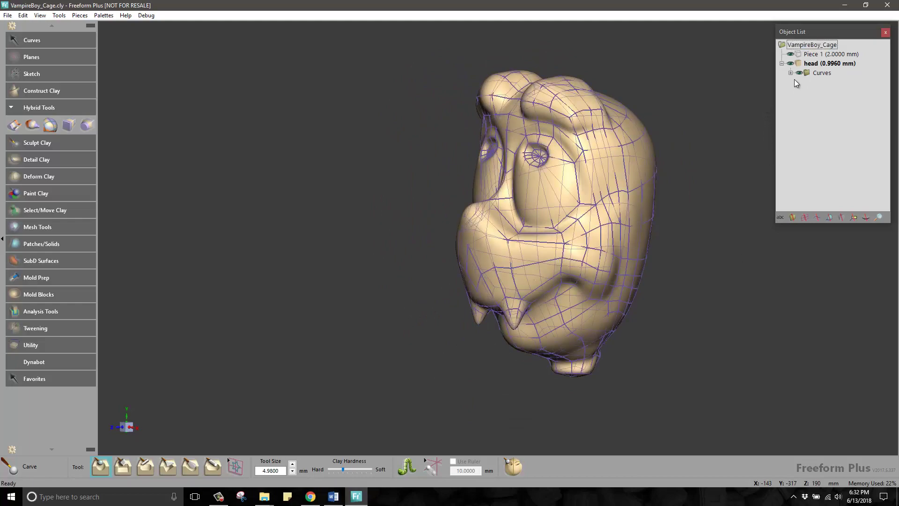
middle_drag(358, 234, 659, 261)
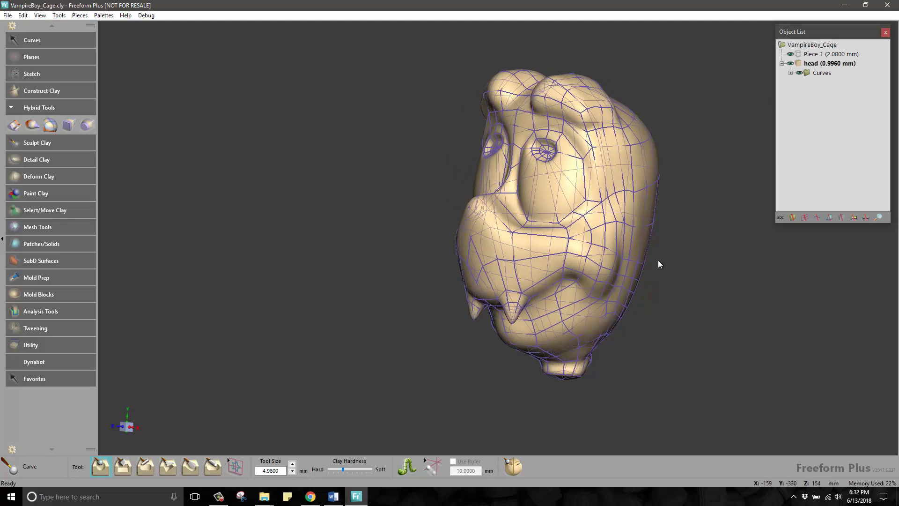
scroll(556, 301, up, 3)
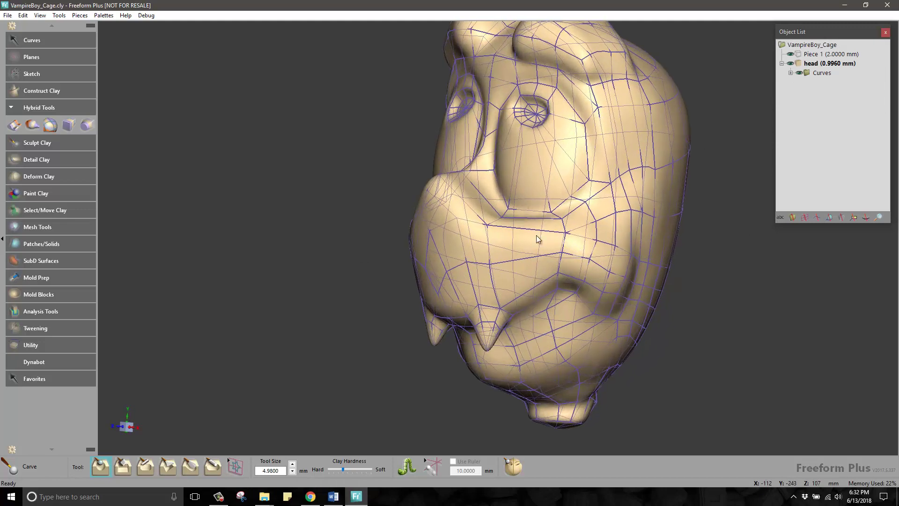
scroll(488, 222, down, 3)
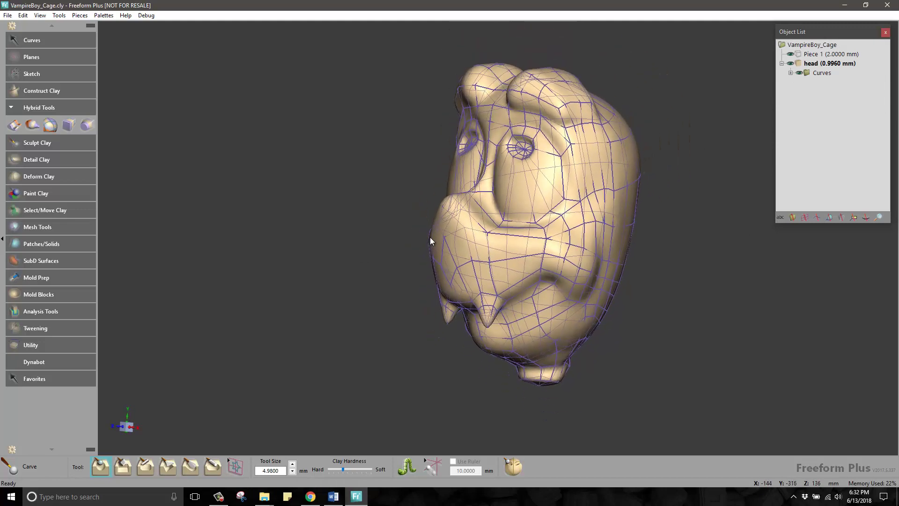
middle_drag(383, 256, 494, 251)
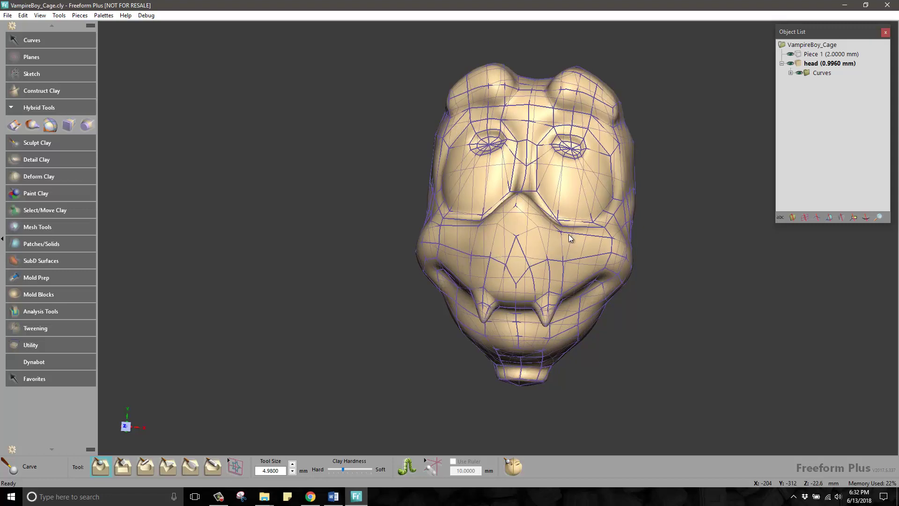
middle_drag(568, 234, 531, 232)
scroll(572, 170, up, 2)
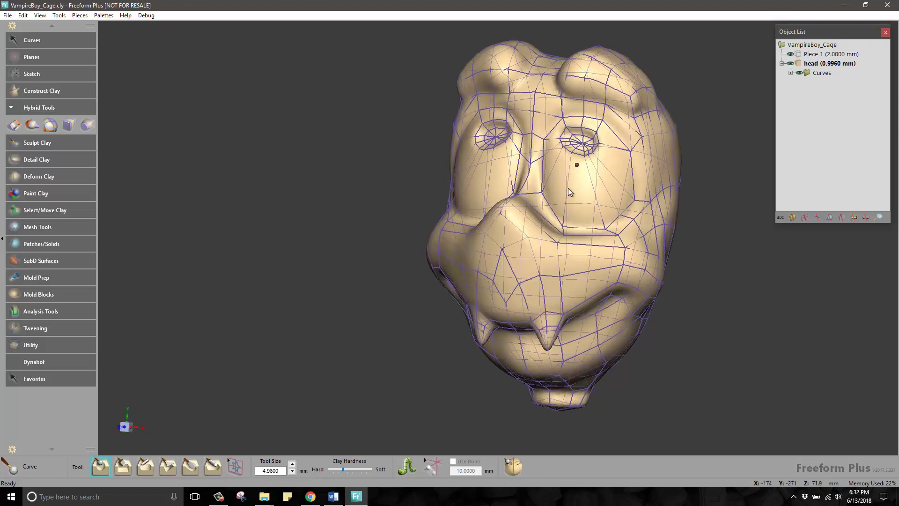
scroll(562, 175, down, 1)
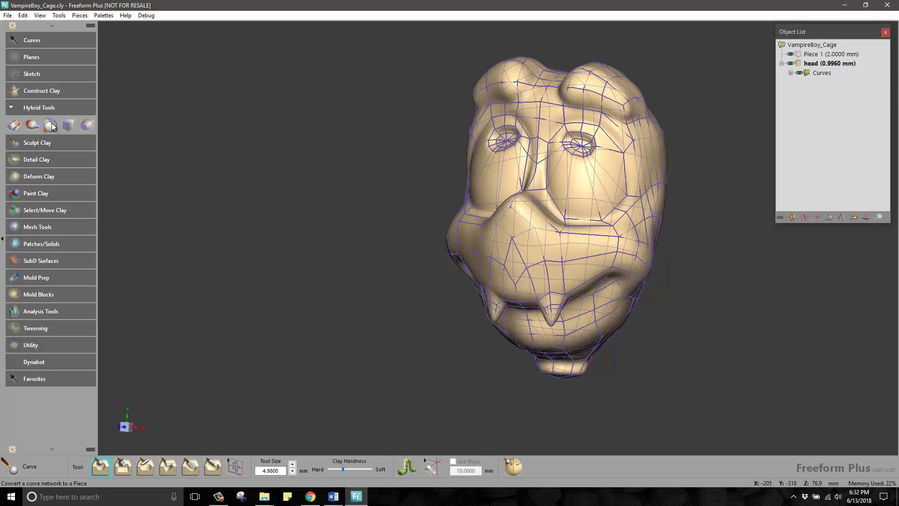
- Hide the clay head and convert its curve network to a new SubD piece
click(52, 125)
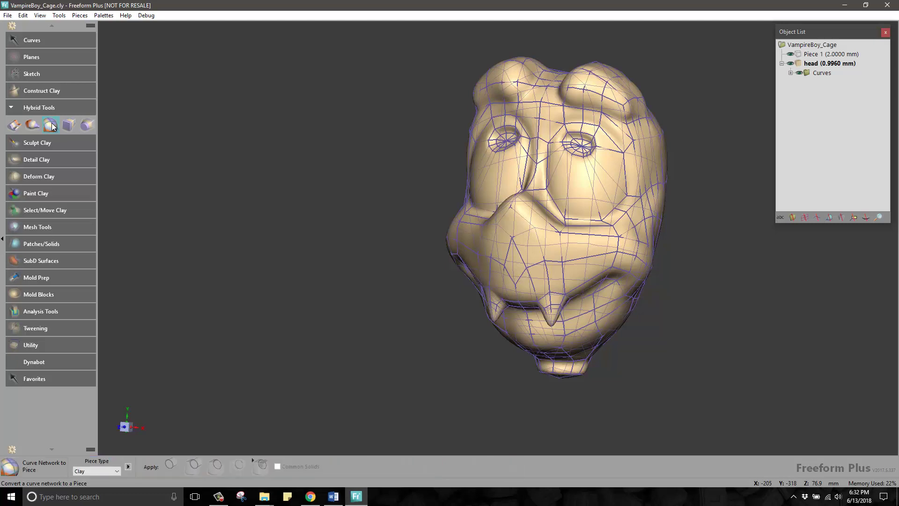
click(95, 470)
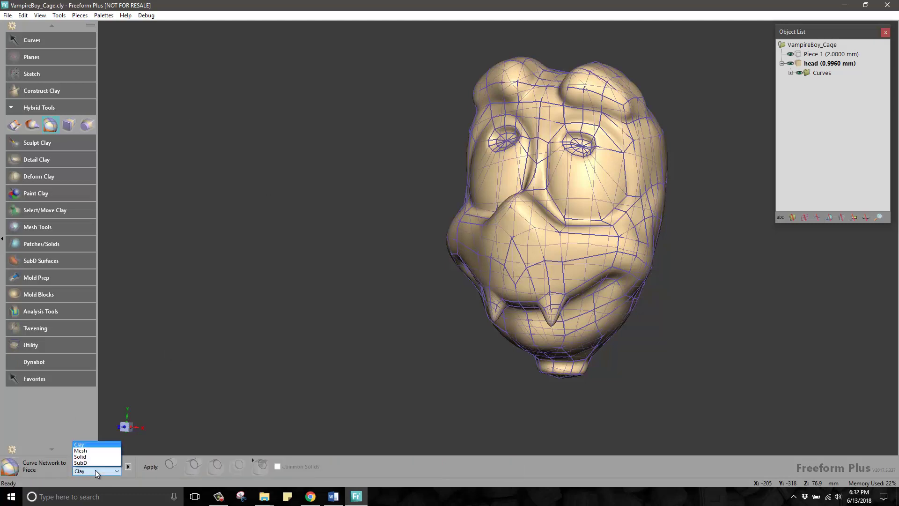
click(84, 463)
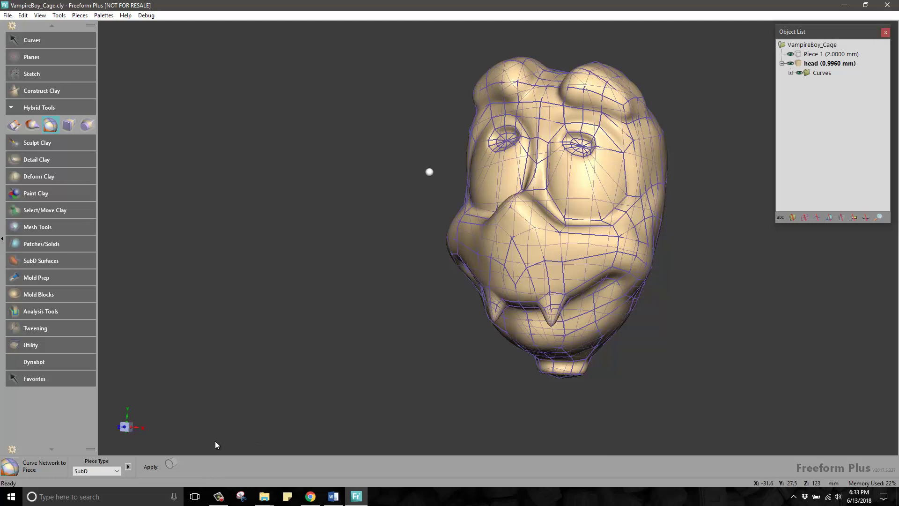
click(790, 63)
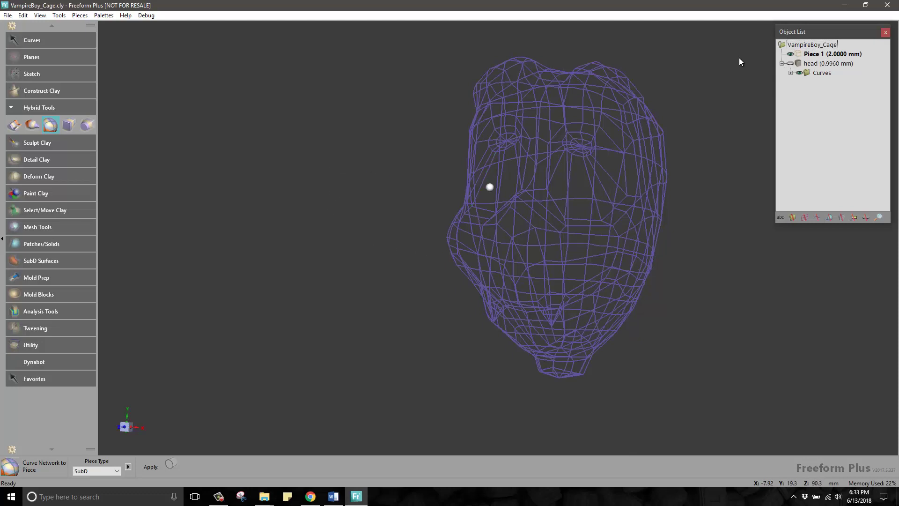
click(495, 185)
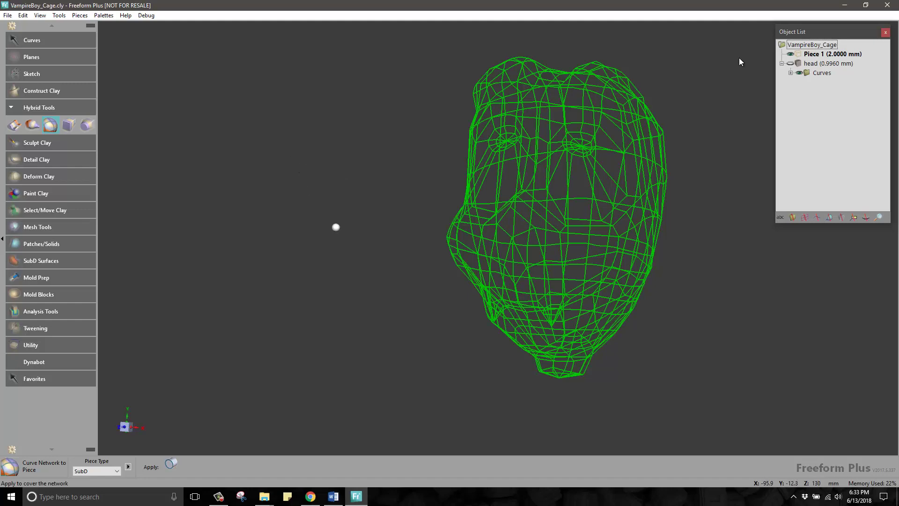
middle_drag(336, 228, 276, 210)
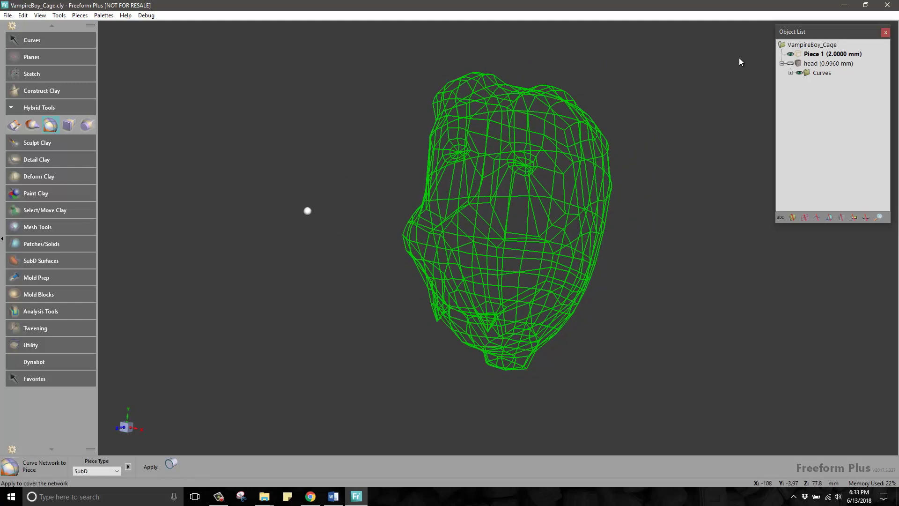
click(171, 464)
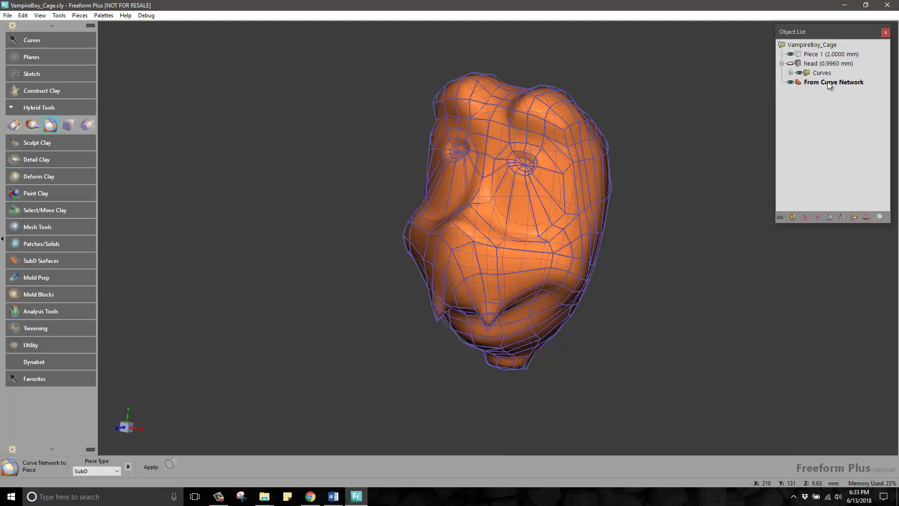
- Hide the head's curves and inspect the SubD surface on its own
click(799, 73)
key(space)
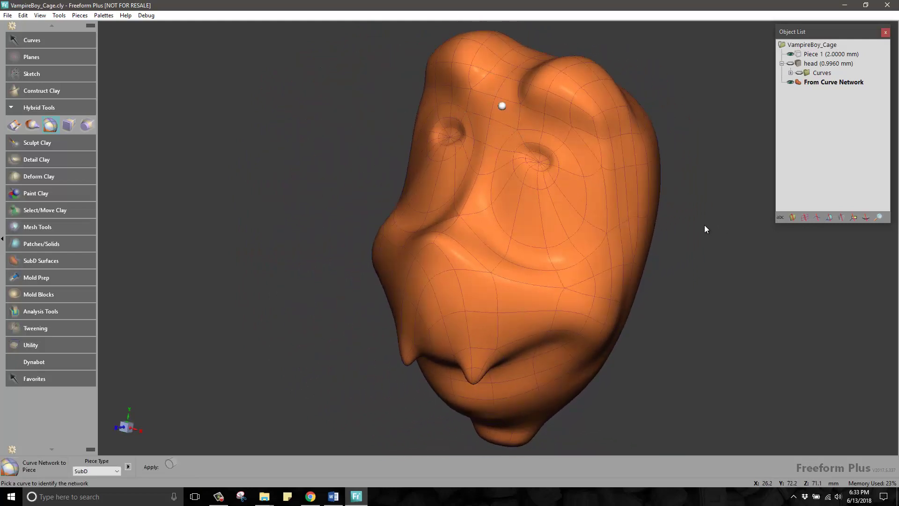
key(space)
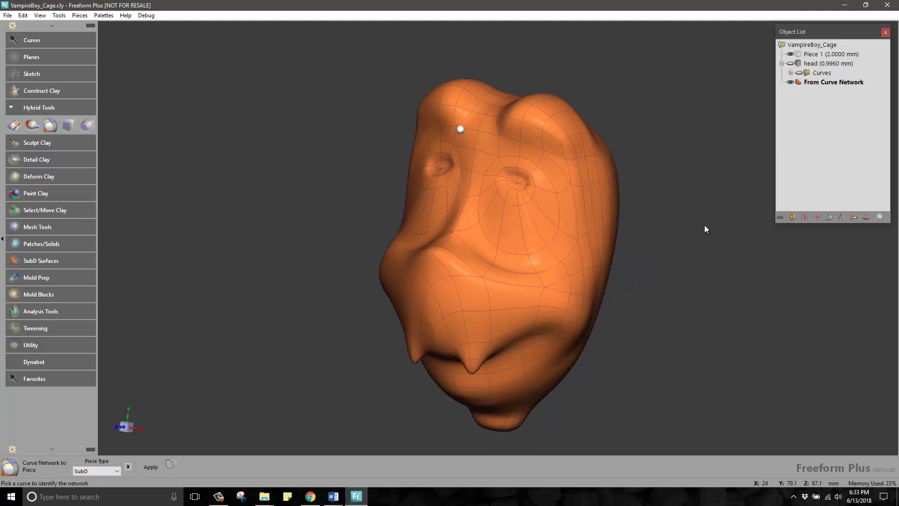
- Open the SubD piece for cage editing and crease the edge loop around the left-hand eye socket to 100%
click(39, 257)
click(14, 277)
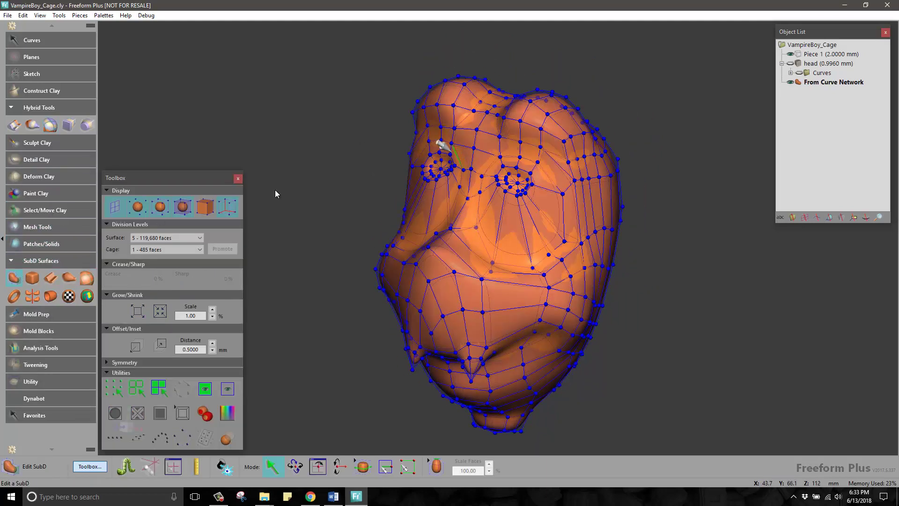
key(space)
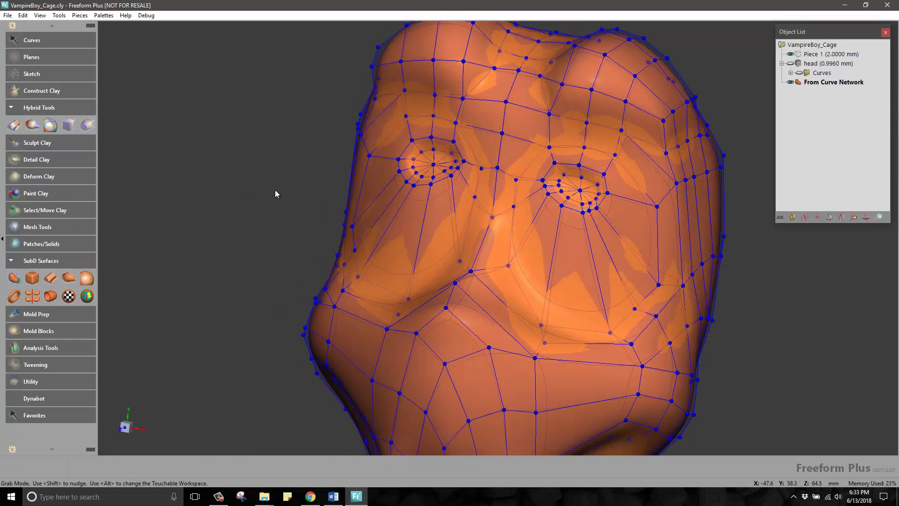
key(space)
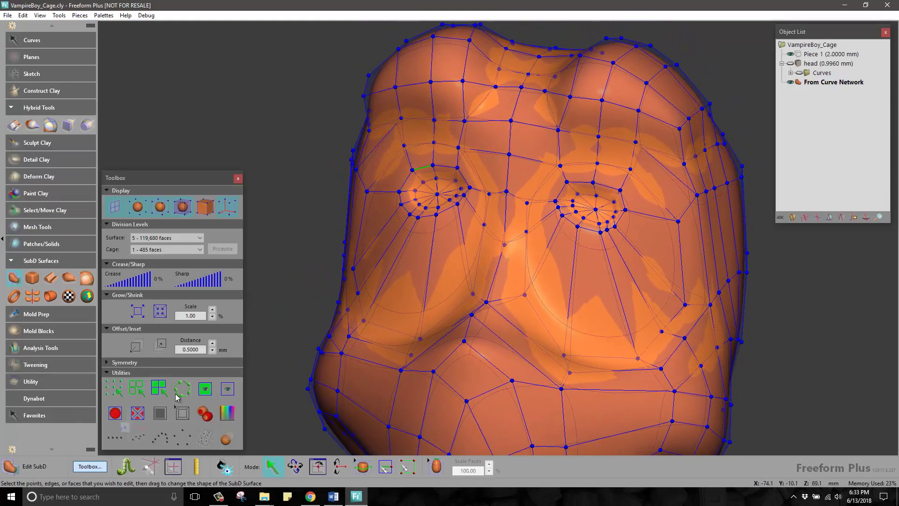
click(175, 392)
drag(140, 280, 210, 272)
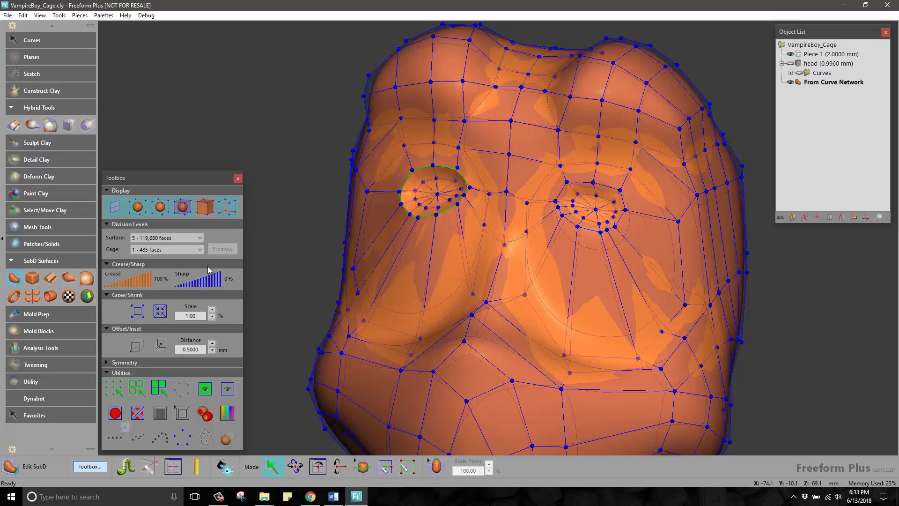
- Crease the full edge loop around the right-hand eye socket to 100% and finish with the edge selection
click(579, 182)
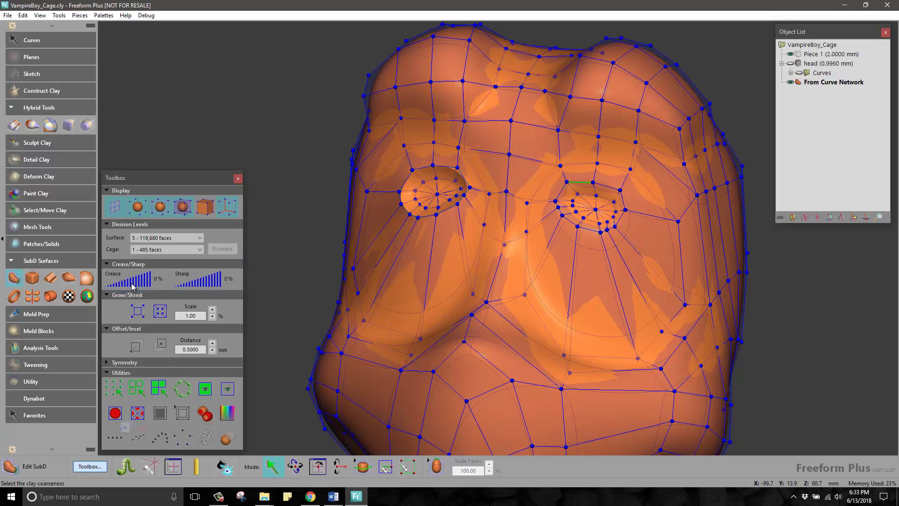
click(182, 389)
drag(143, 280, 189, 283)
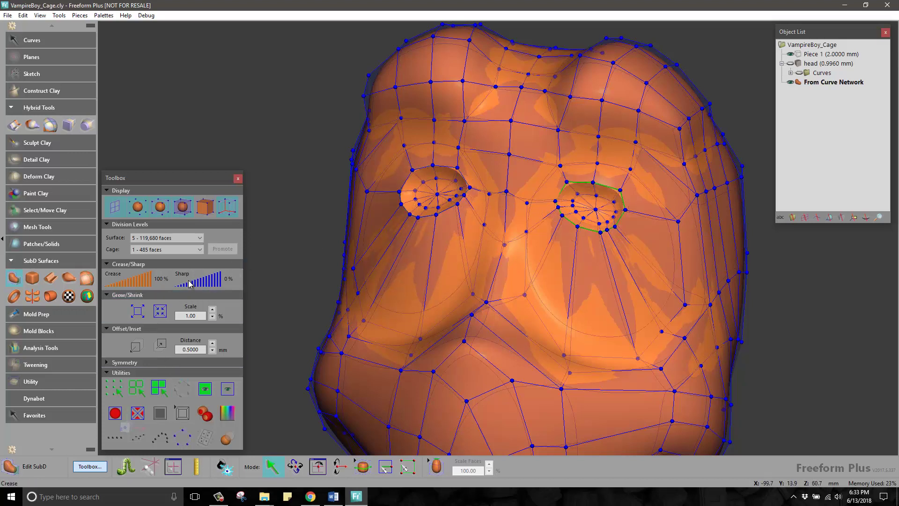
middle_drag(345, 174, 417, 205)
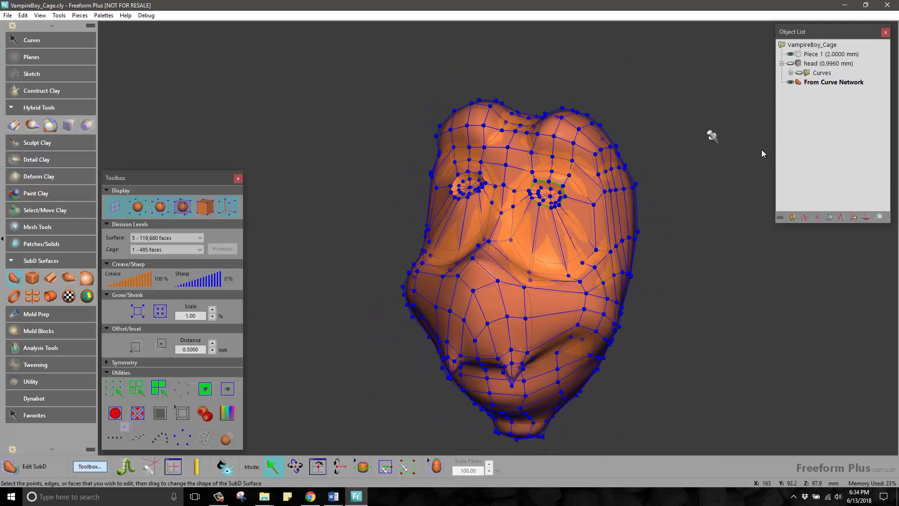
key(Escape)
- Set up a Loft with the Solid piece type between the hexagon and star profiles on the two front planes
middle_drag(371, 179, 359, 154)
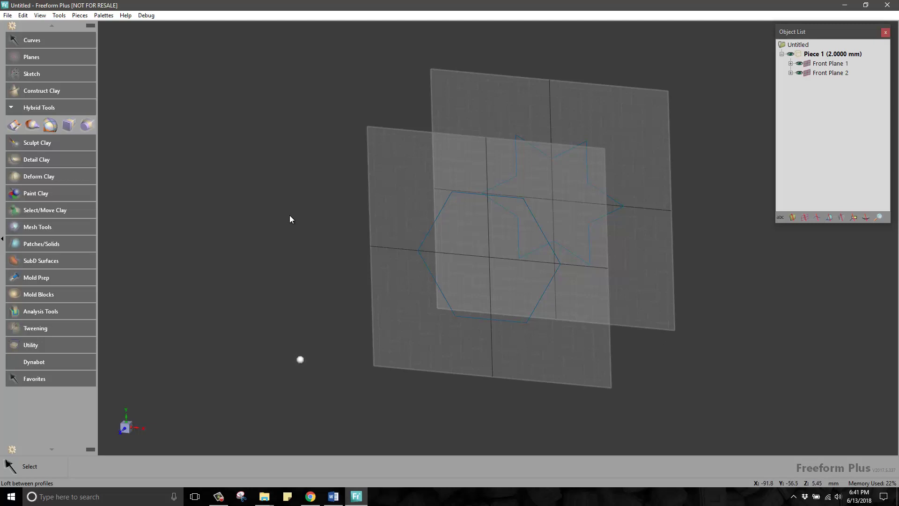
click(86, 125)
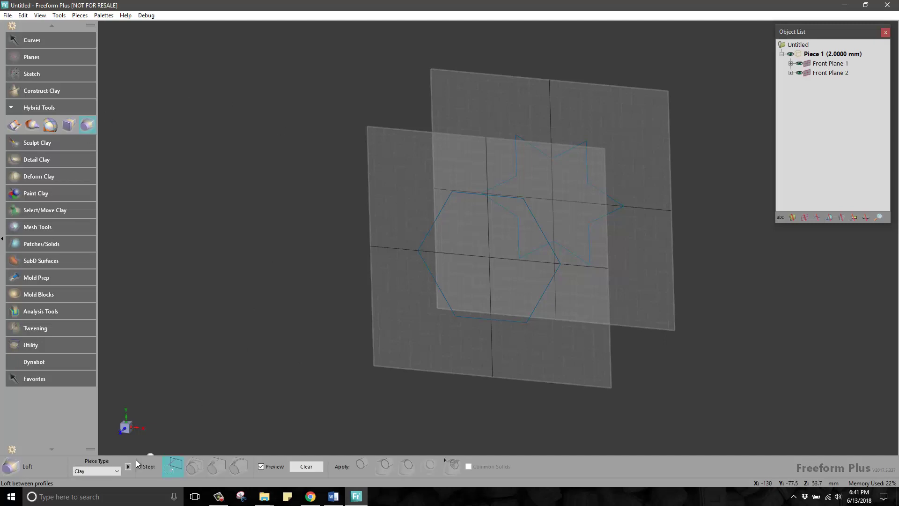
click(93, 470)
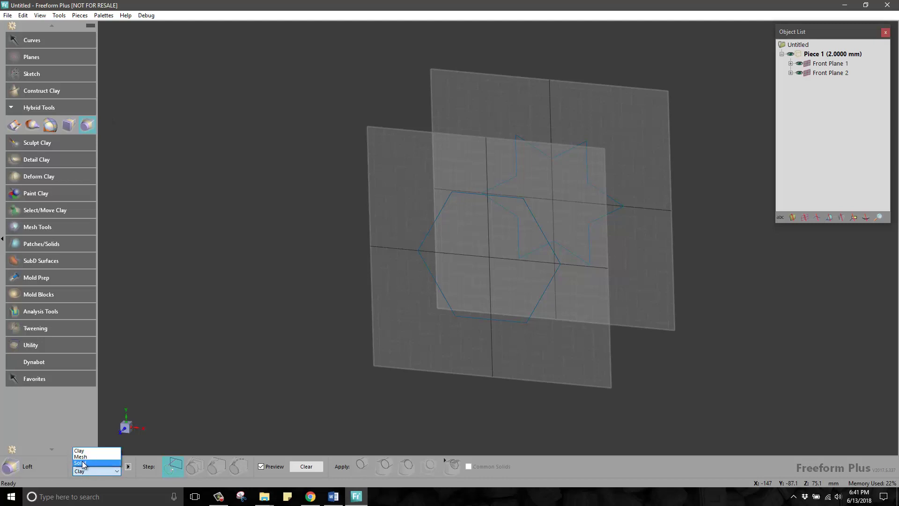
click(80, 462)
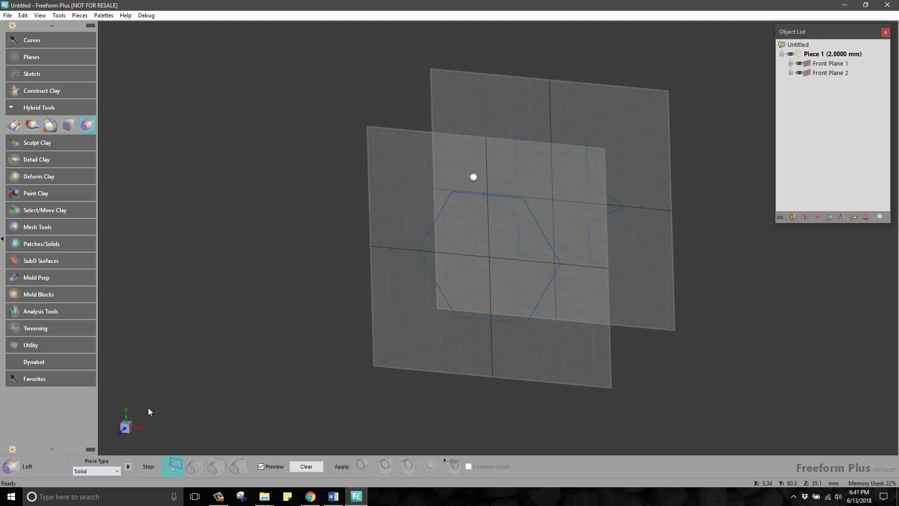
click(469, 192)
click(510, 133)
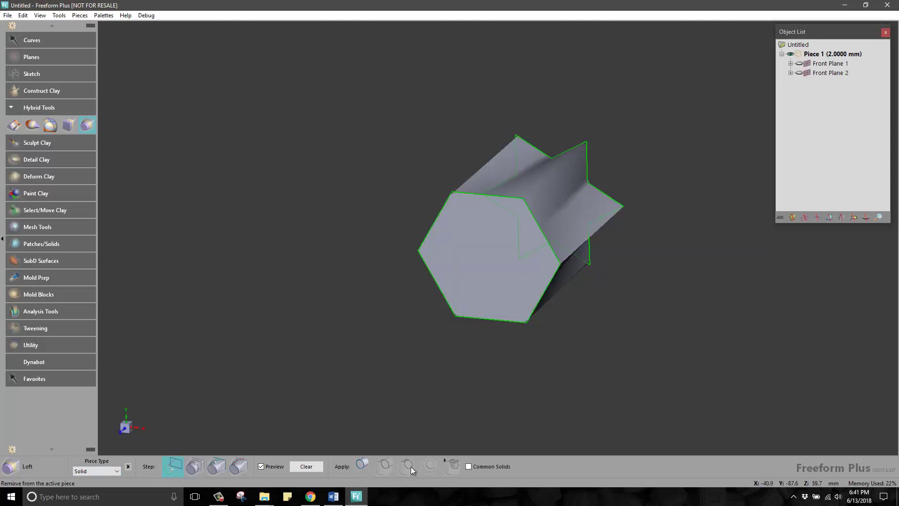
- Try the Common Solids option, switch it off again, and create the loft as a new piece
click(468, 466)
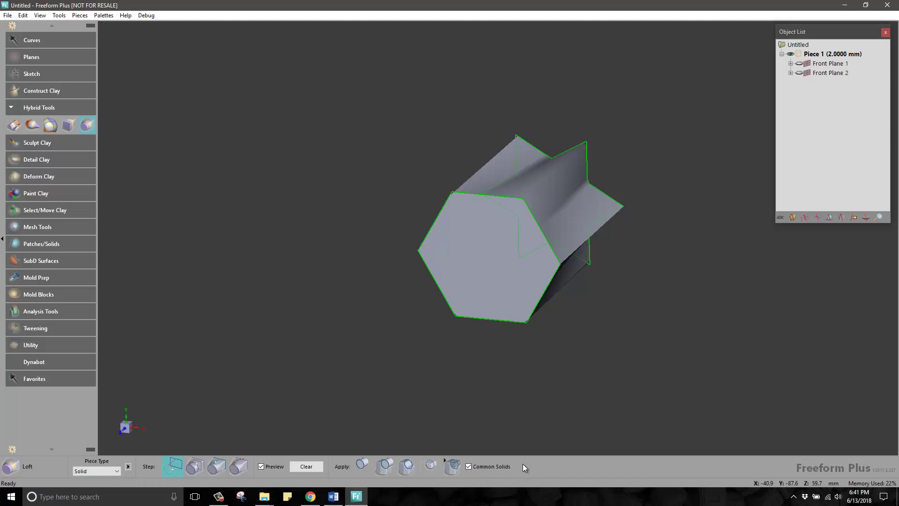
click(468, 466)
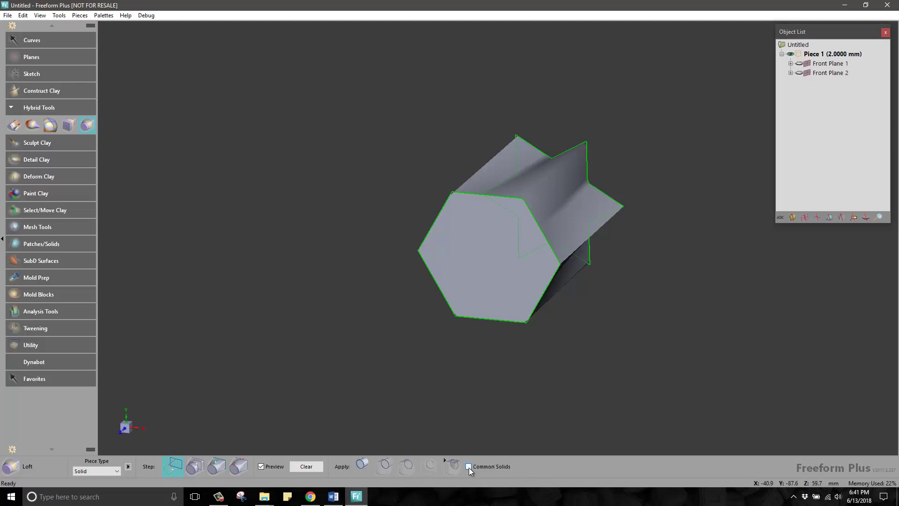
click(358, 467)
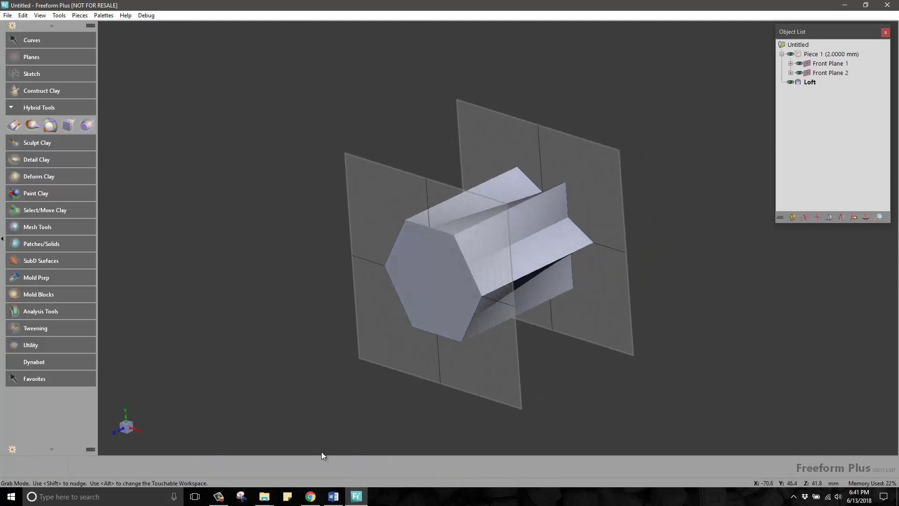